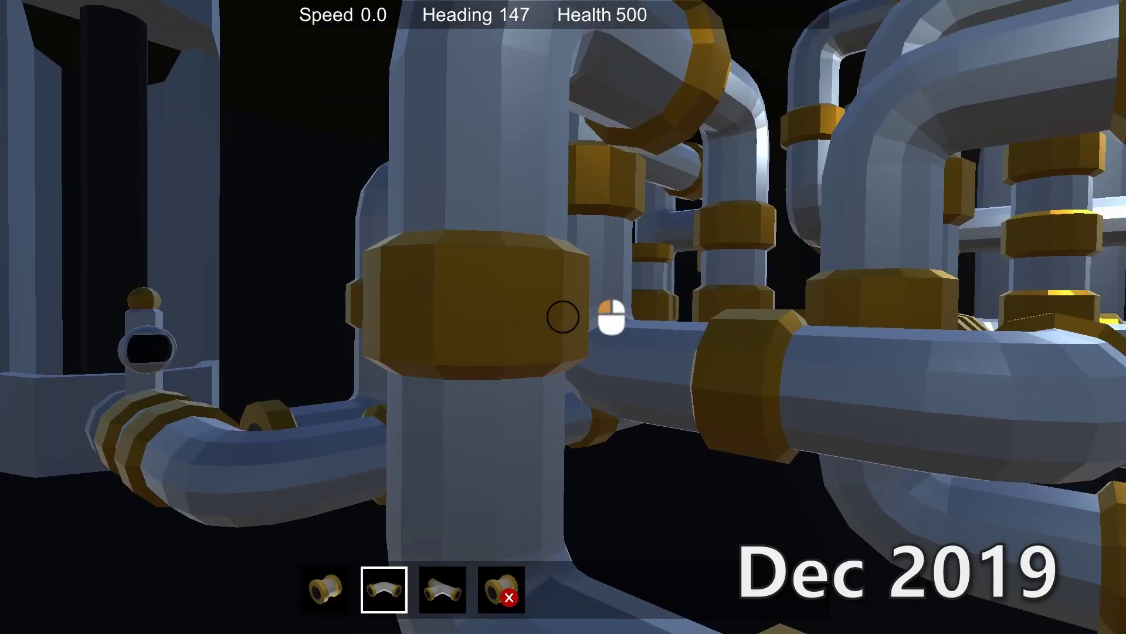
key("1")
key("w")
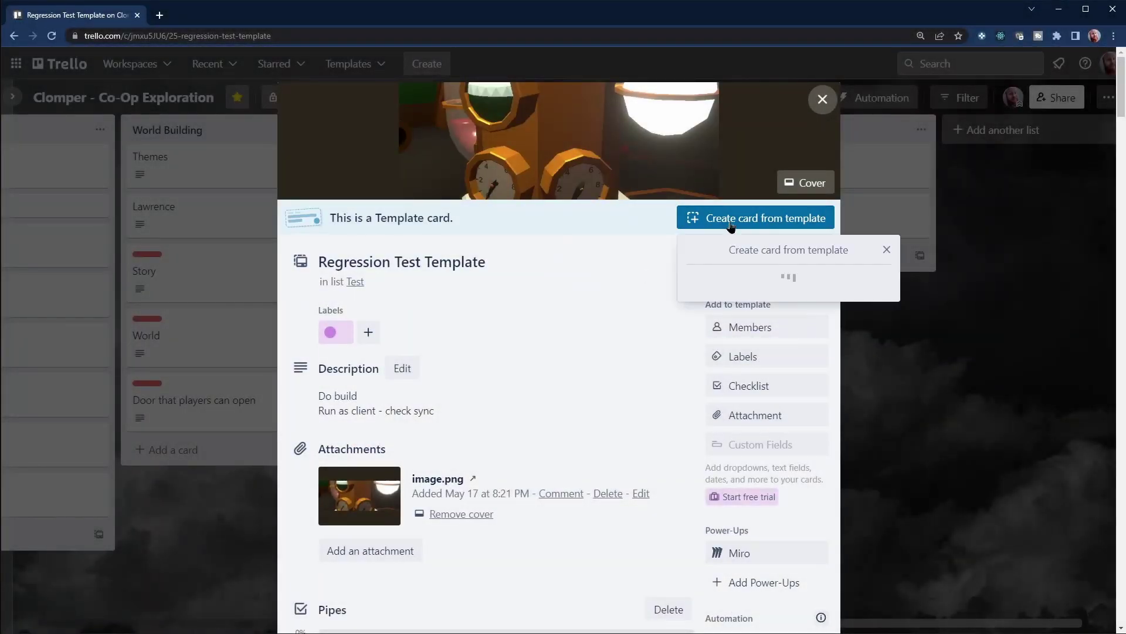
Create a card titled "Regression test 2022 11 21" in the Test list from the Regression Test Template, keeping its checklists, labels and attachment
type("Regression test ")
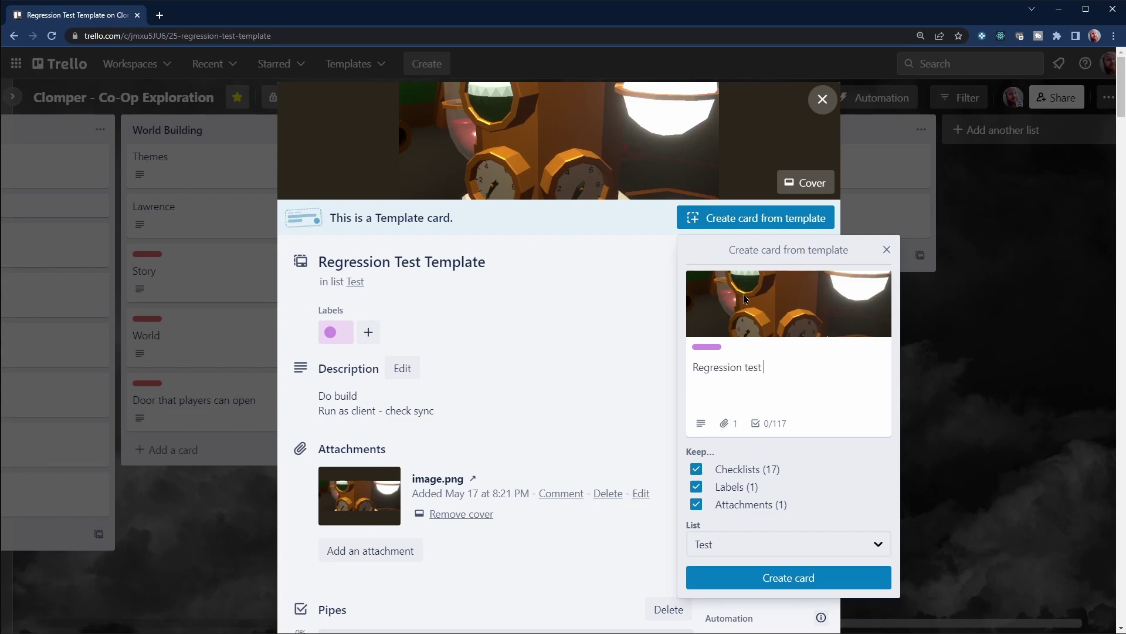
type("2022 11.22")
key("Return")
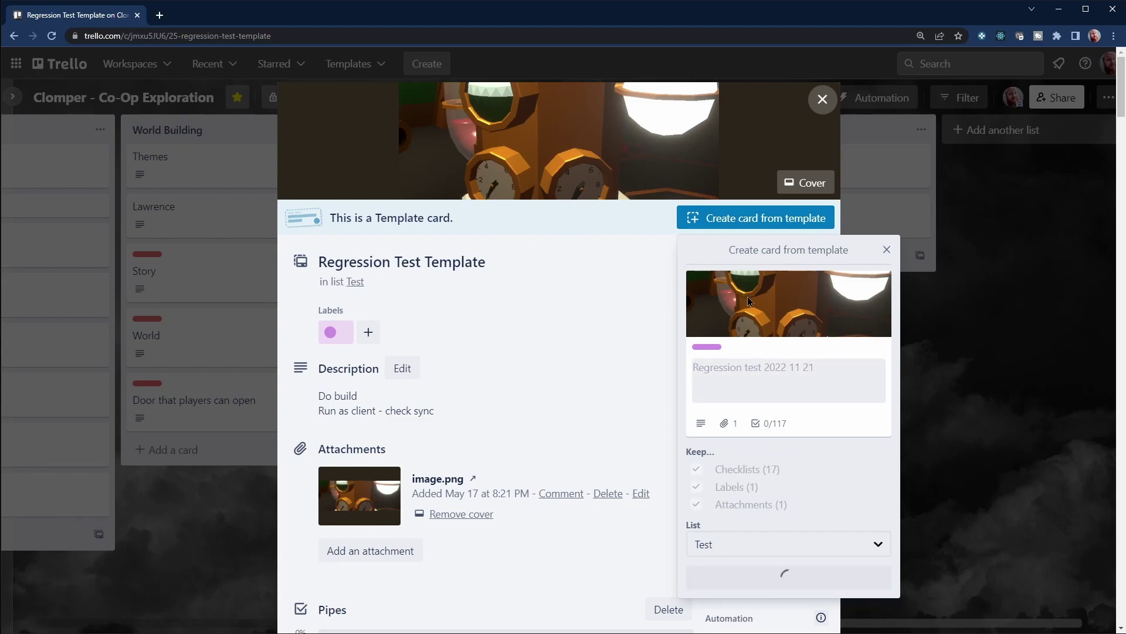
scroll(566, 407, "down", 8)
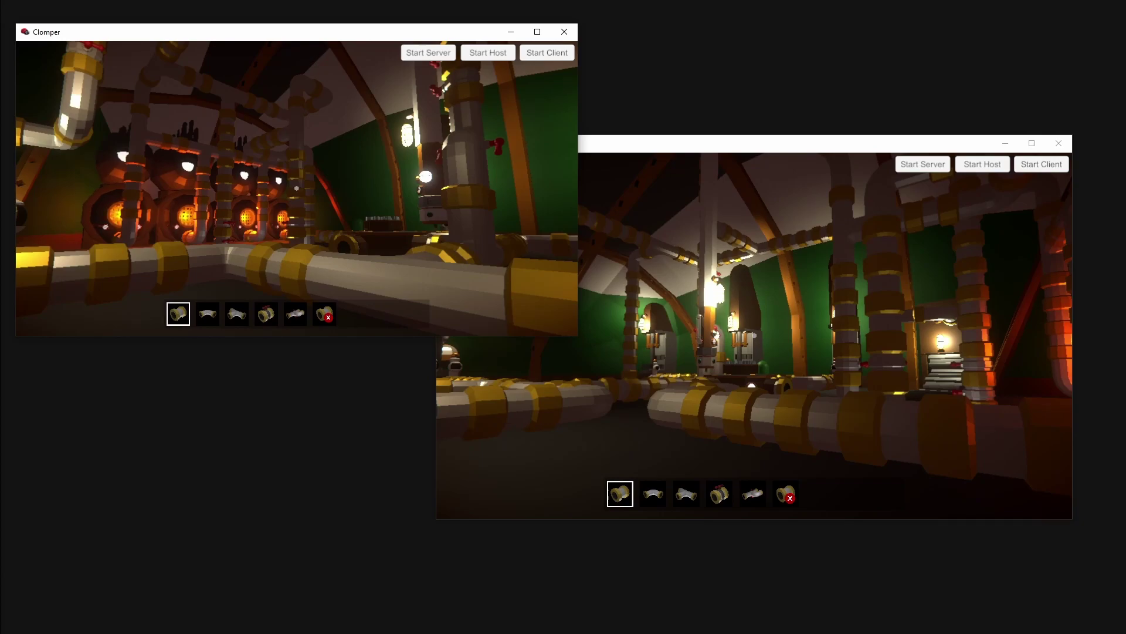
Arrange the two Clomper game windows side by side using the Multiplay Test - Left and Multiplay Test - Right size presets
right_click(297, 189)
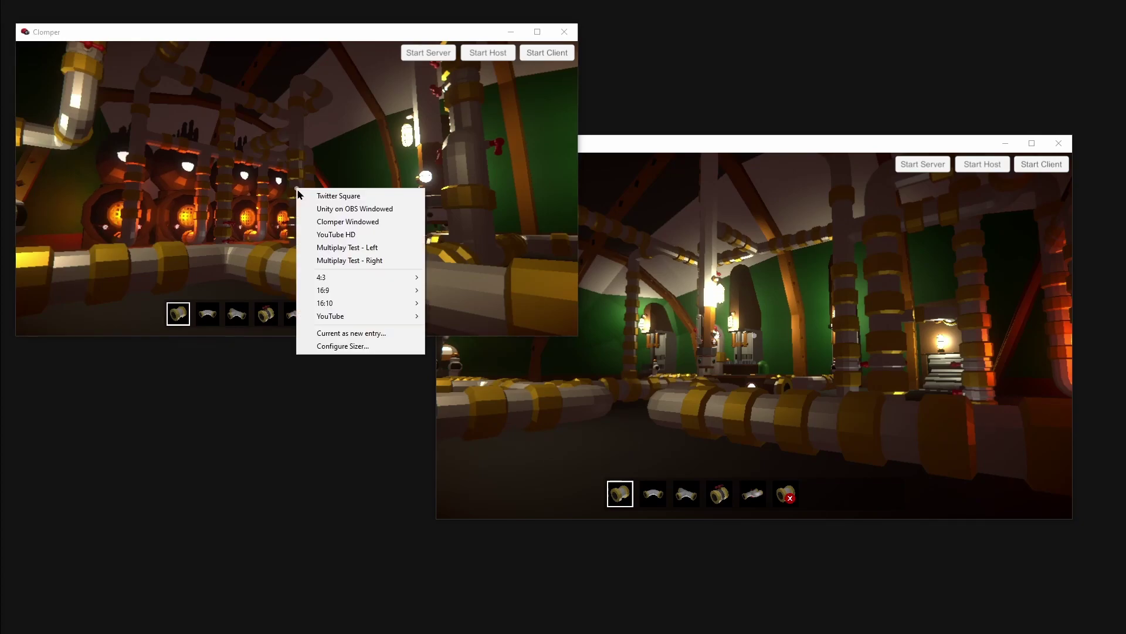
left_click(358, 252)
right_click(755, 340)
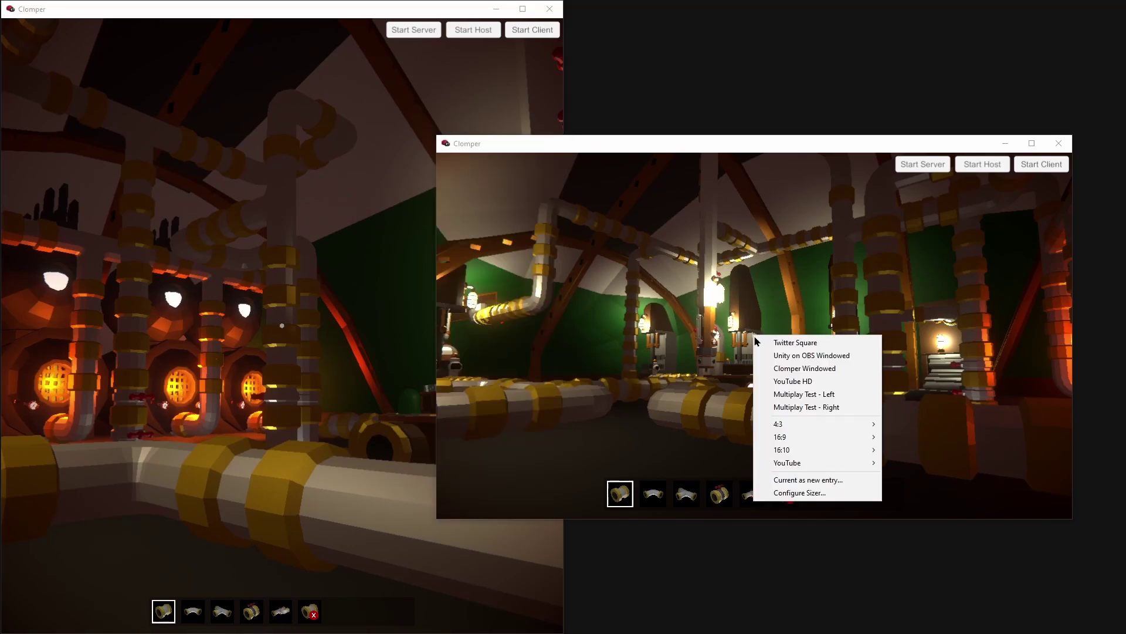
left_click(797, 407)
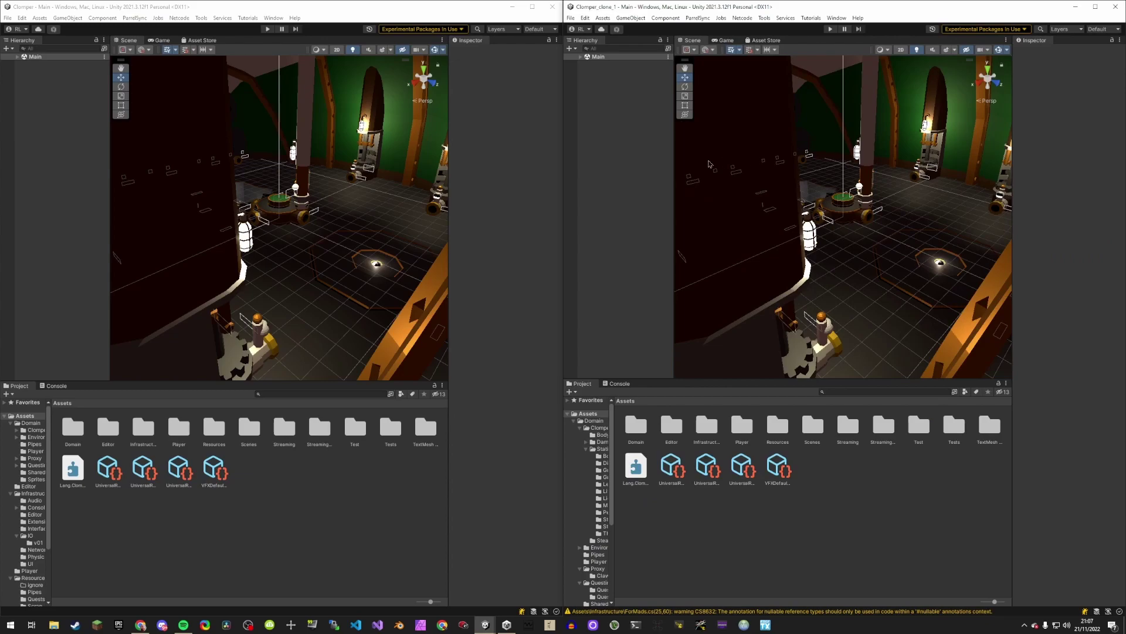
Check the FancyZones settings in PowerToys and snap the main Unity editor into a wide zone beside the clone editor in a narrower one
left_click_drag(566, 204, 741, 217)
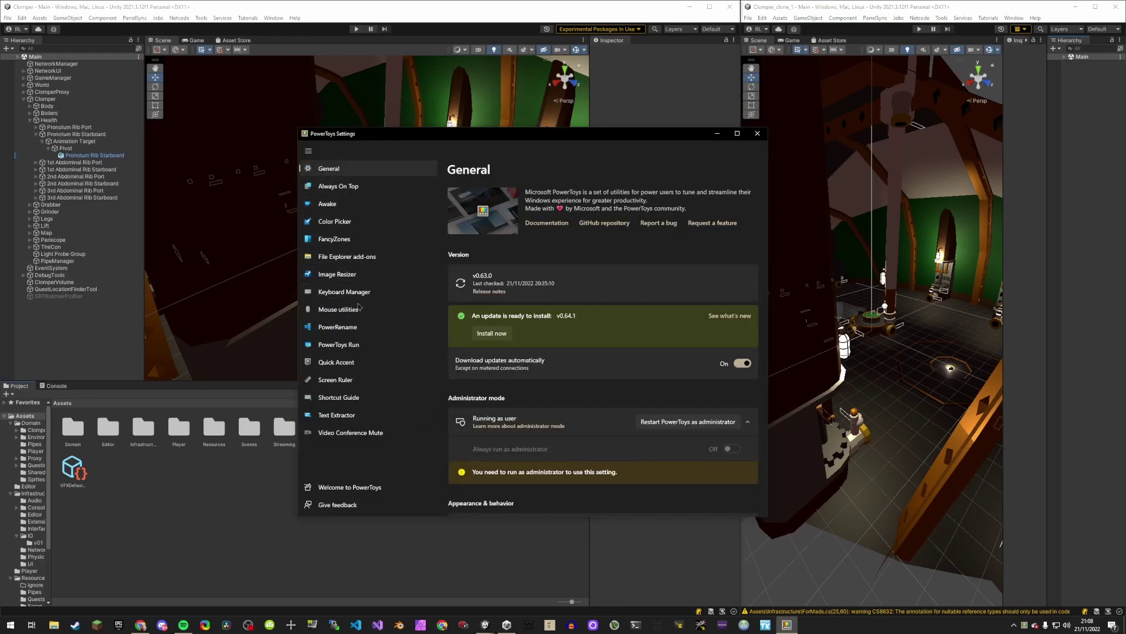
left_click(334, 239)
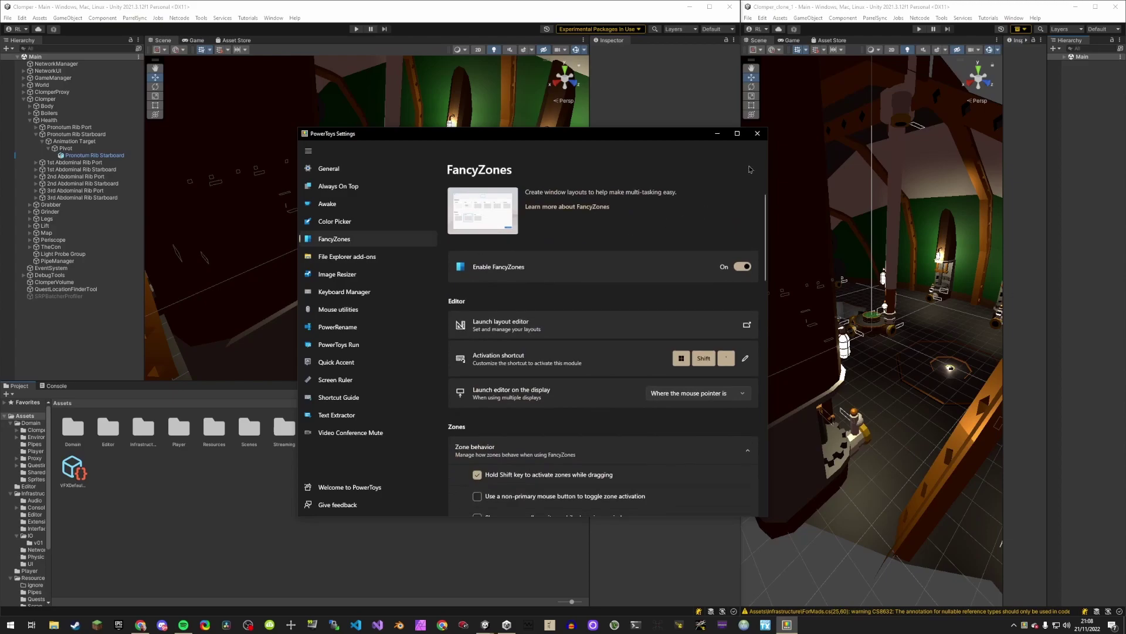
left_click(718, 136)
left_click_drag(657, 15, 586, 117)
left_click_drag(877, 10, 902, 65)
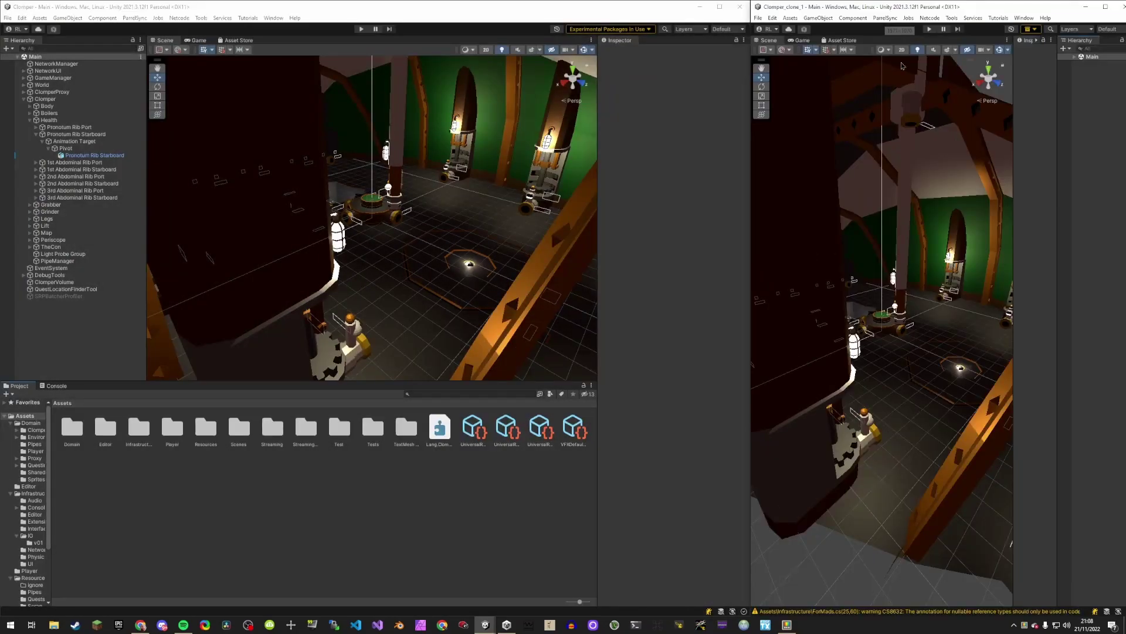
left_click(939, 67)
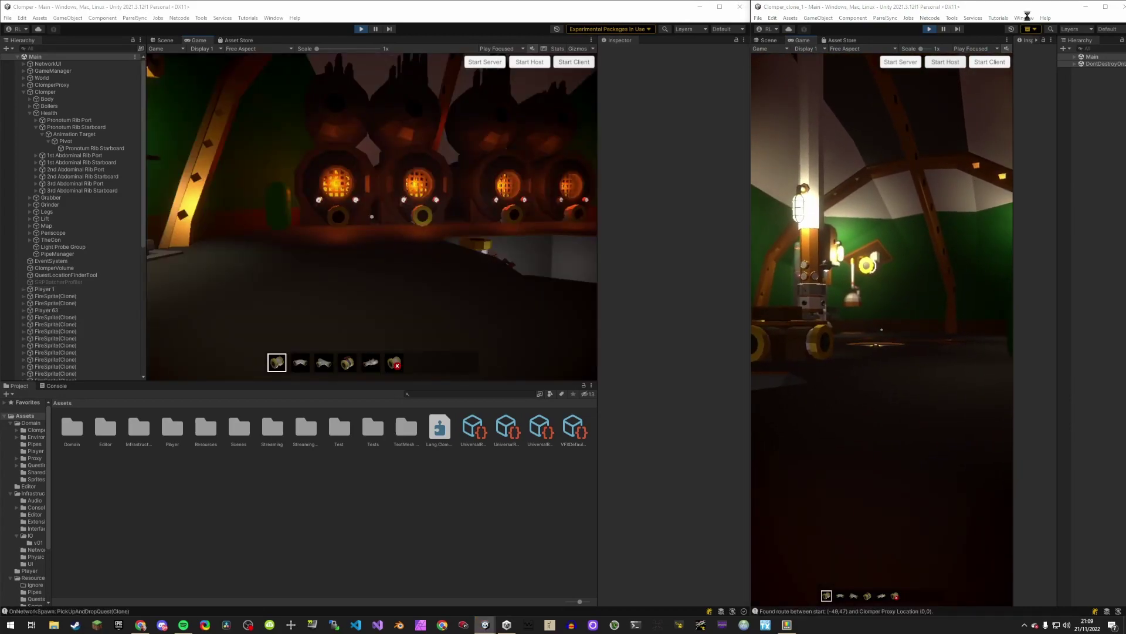
Apply the saved RHS layout to the Clomper clone editor and the developer's saved main layout to the primary Clomper editor
left_click(1026, 18)
mouse_move(1020, 63)
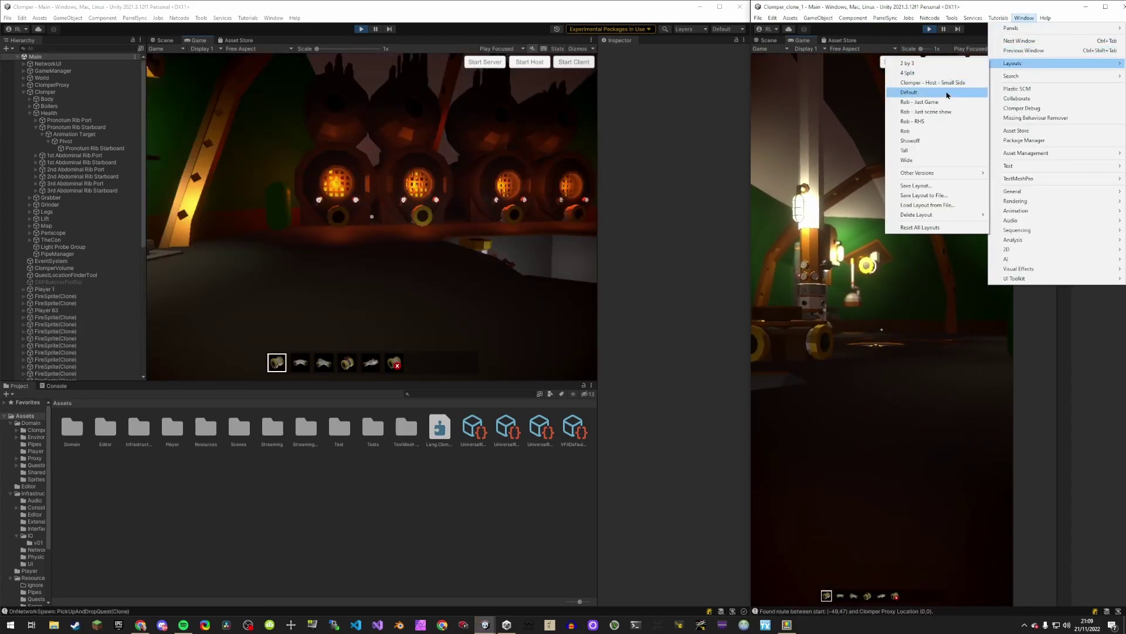
left_click(942, 121)
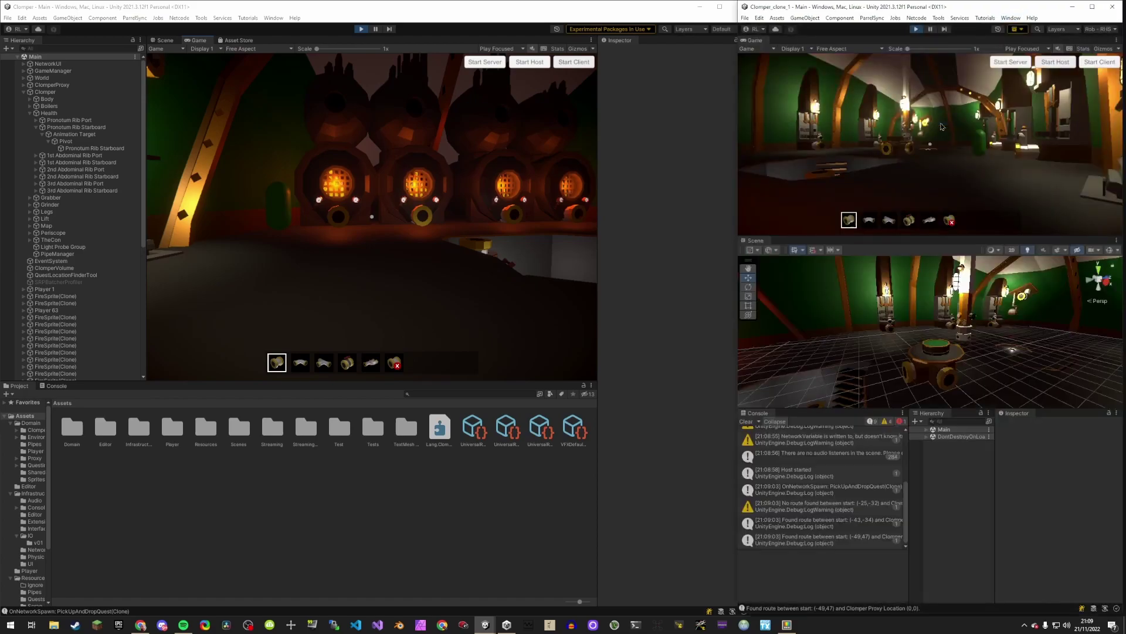
left_click(274, 18)
mouse_move(305, 64)
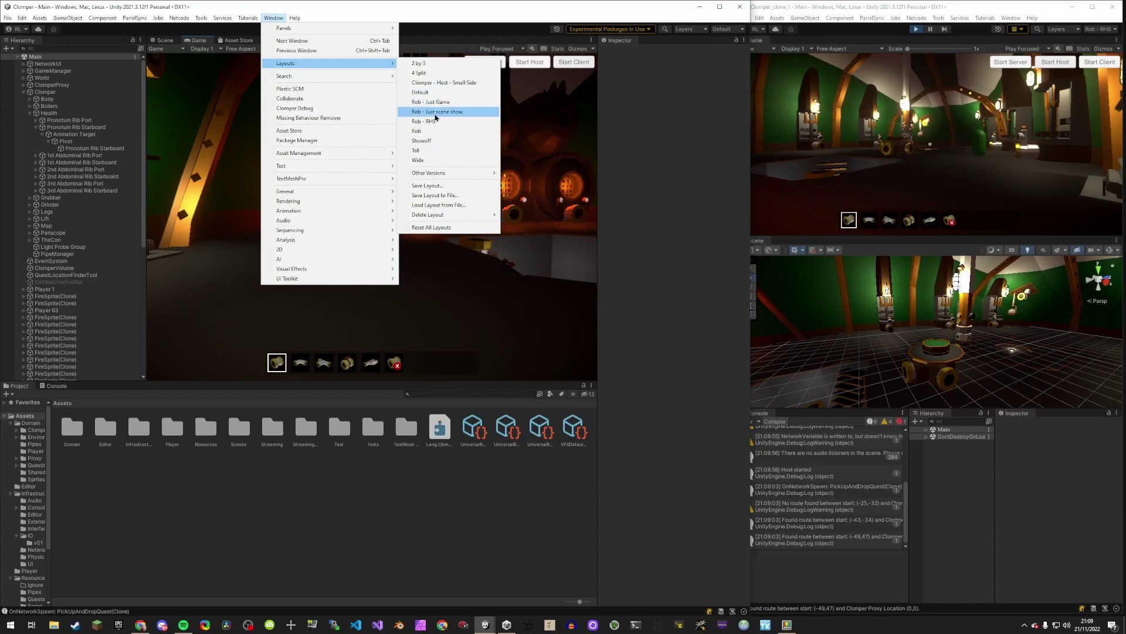
left_click(432, 132)
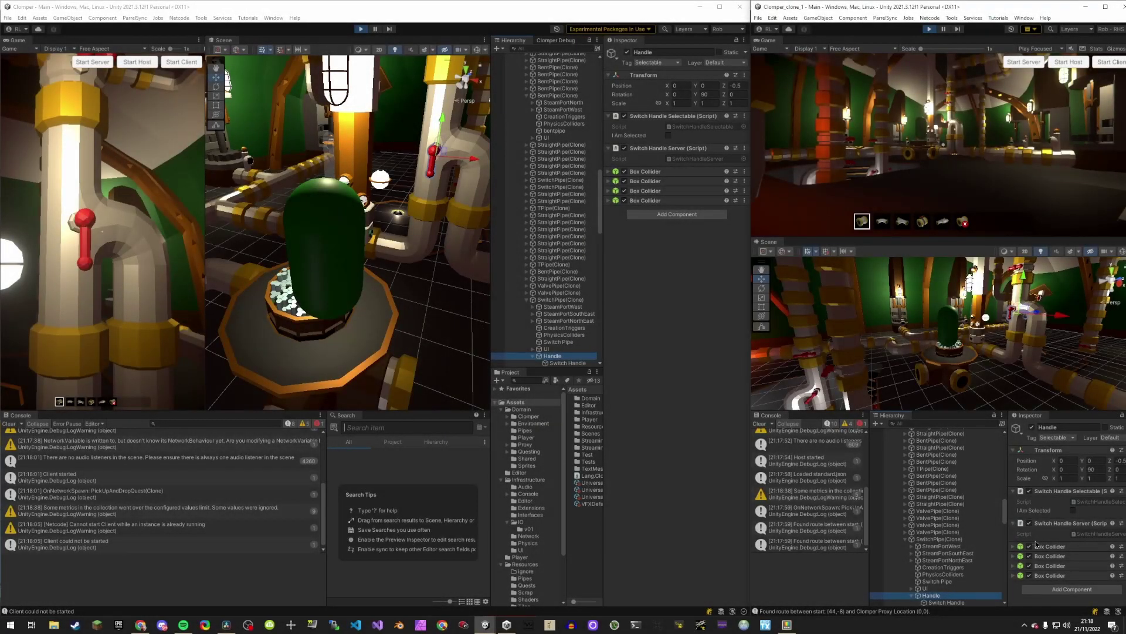
Test the switch pipe's red handle by turning it back and forth in the editor's game view and in the standalone build
left_click(169, 347)
key("e")
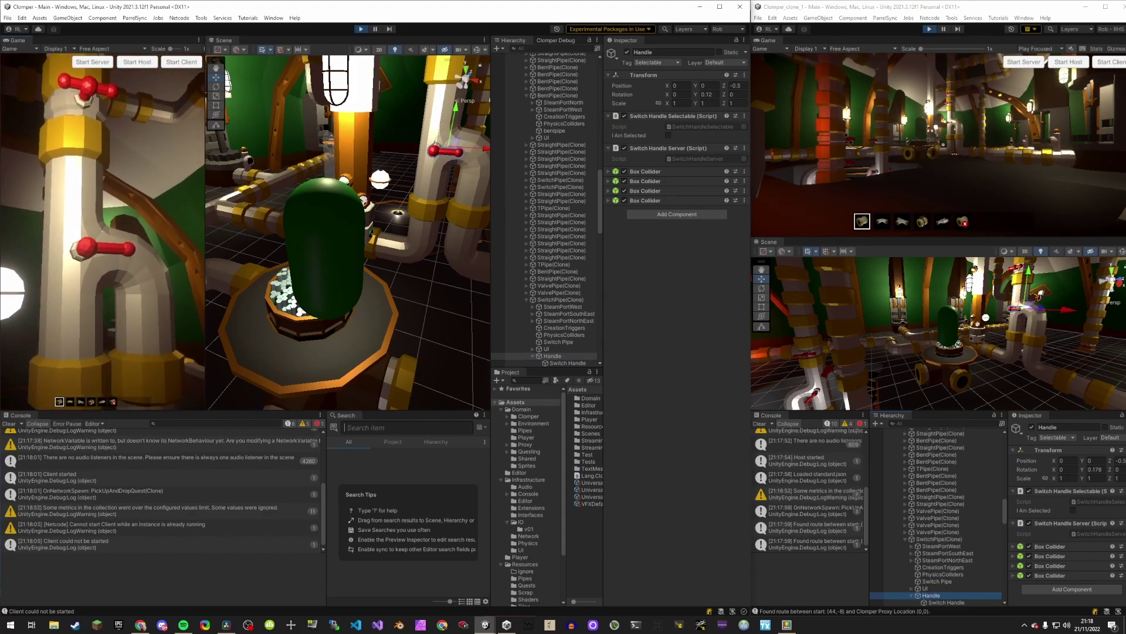
key("q")
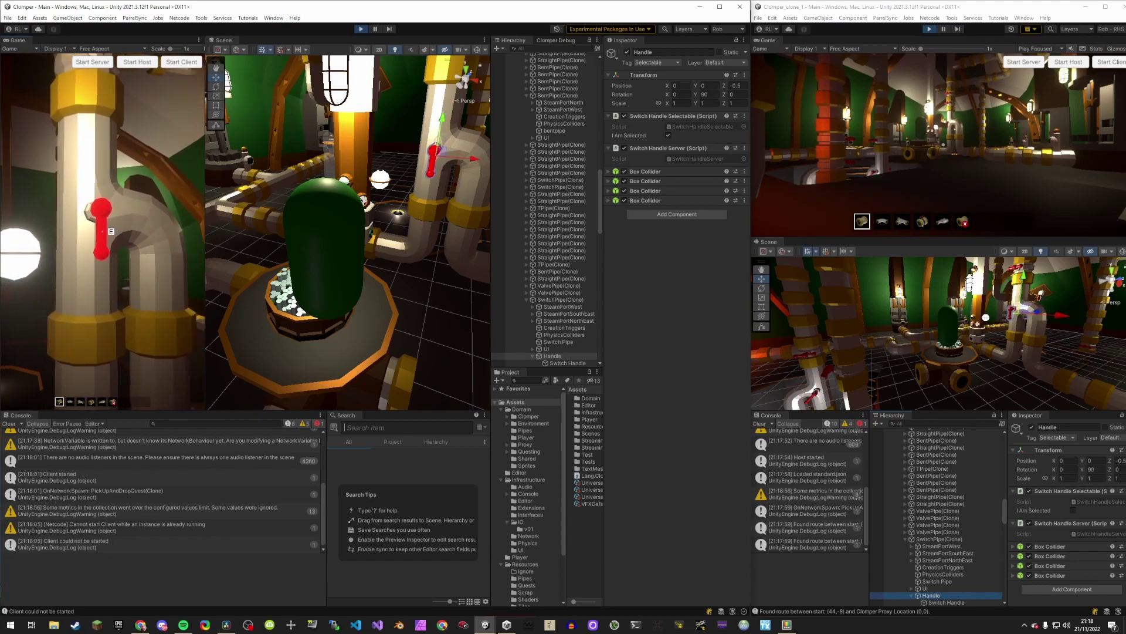
key("e")
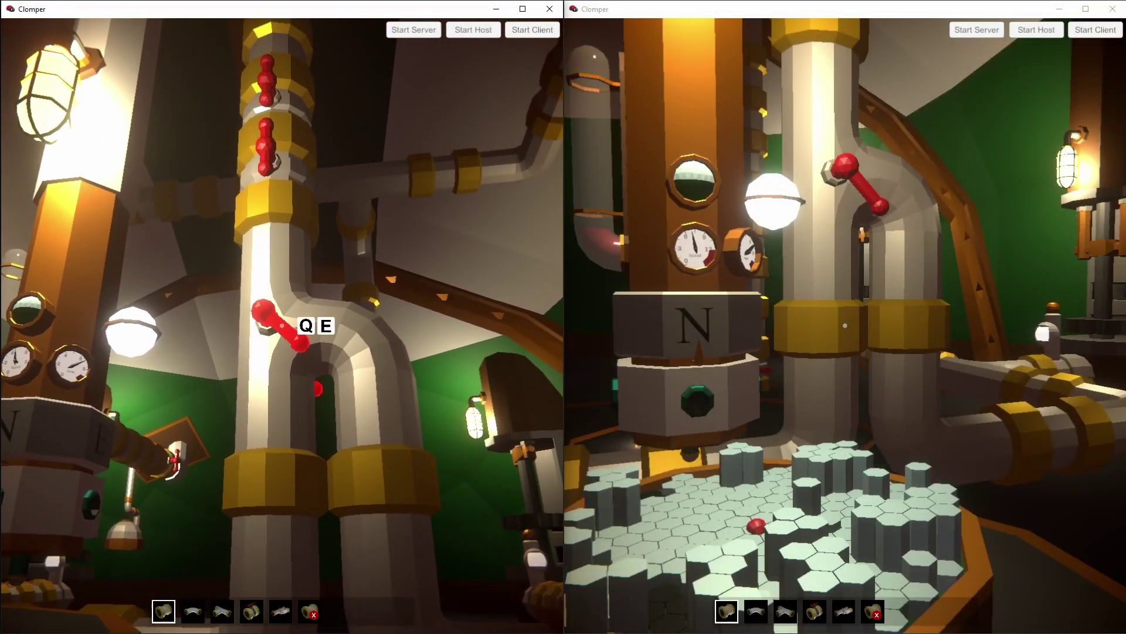
key("e")
key("q")
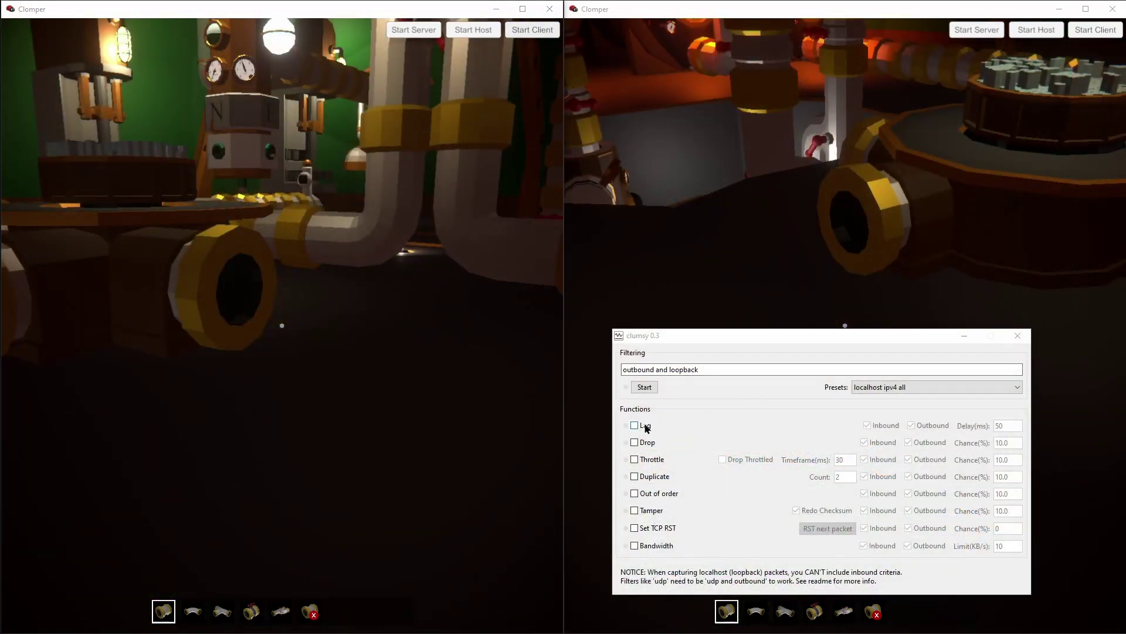
Enable clumsy's Lag function with a 300 ms delay for inbound and outbound traffic and start filtering
left_click(644, 428)
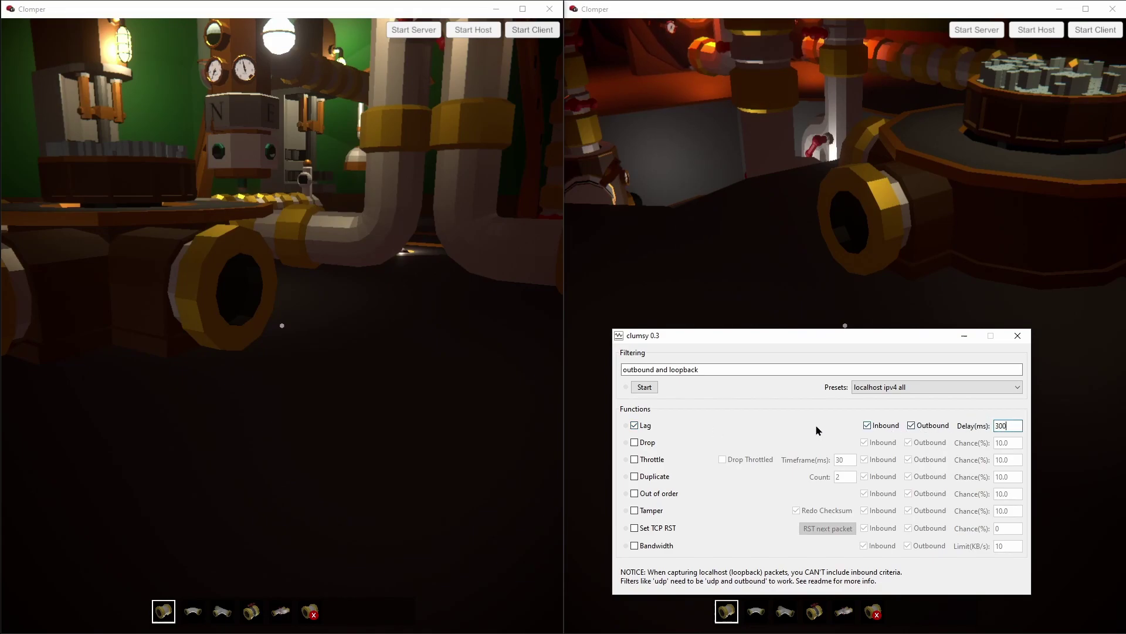
left_click(644, 392)
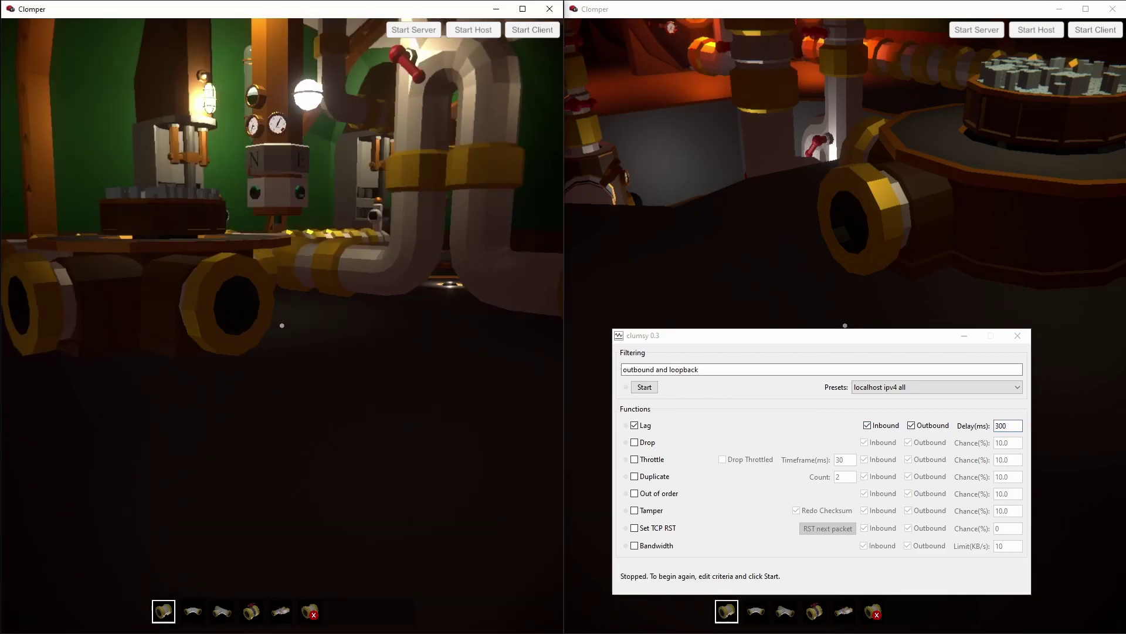
Attach a row of straight pipes to the open port below the round table in the first game window
left_click(281, 324)
left_click(281, 325)
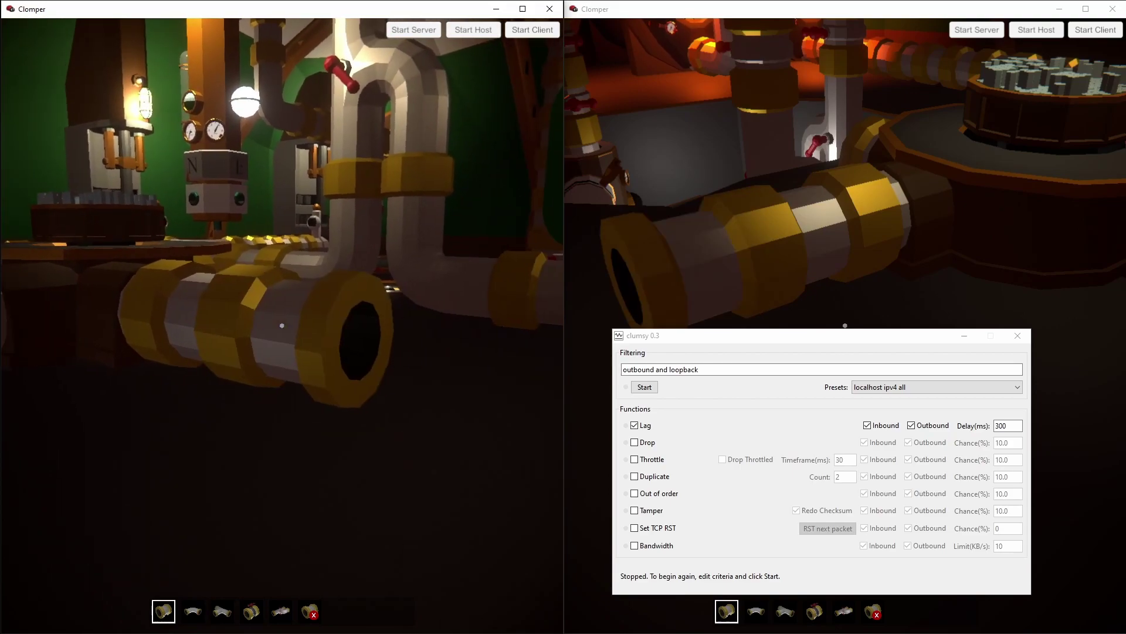
left_click(281, 325)
left_click(281, 325)
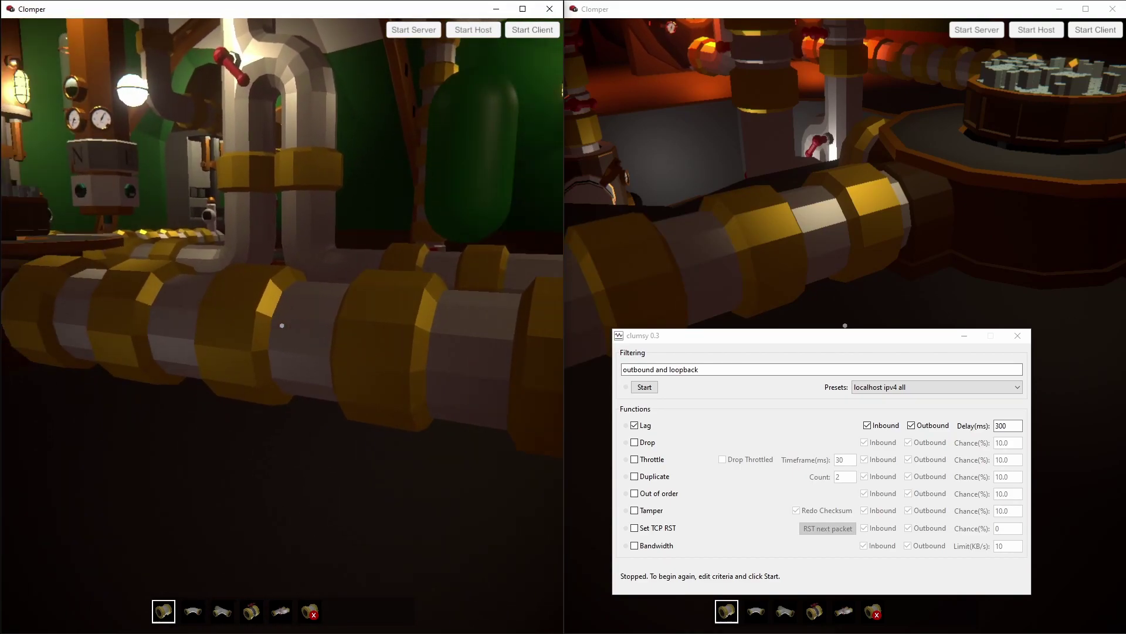
Set clumsy's Lag delay to 300 ms, start filtering and return to the first Clomper game window
type("0")
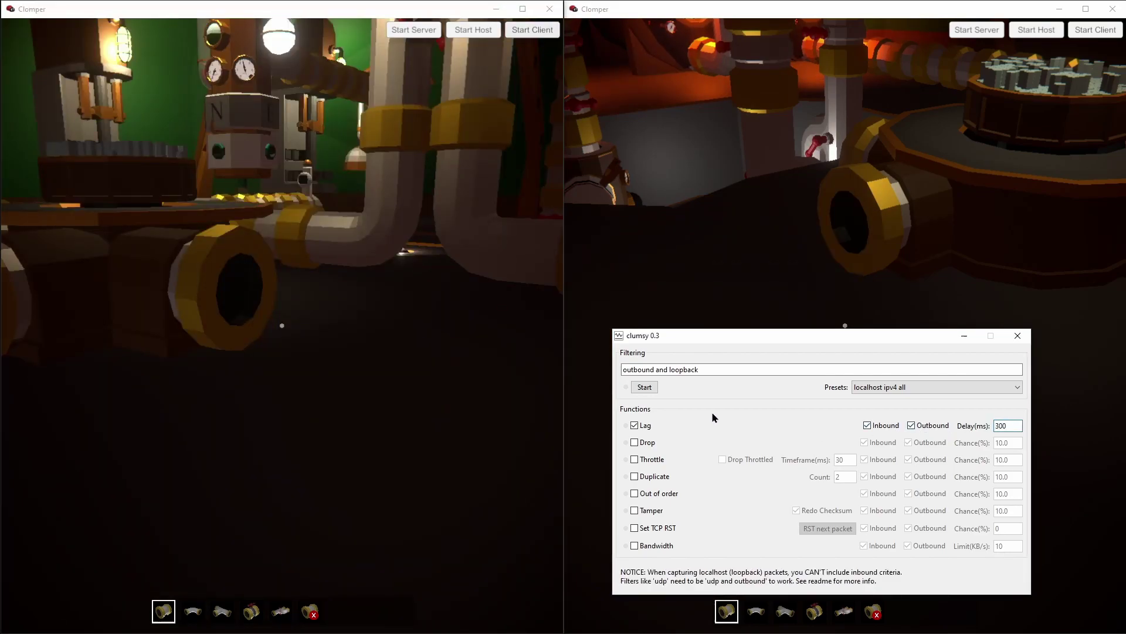
left_click(644, 387)
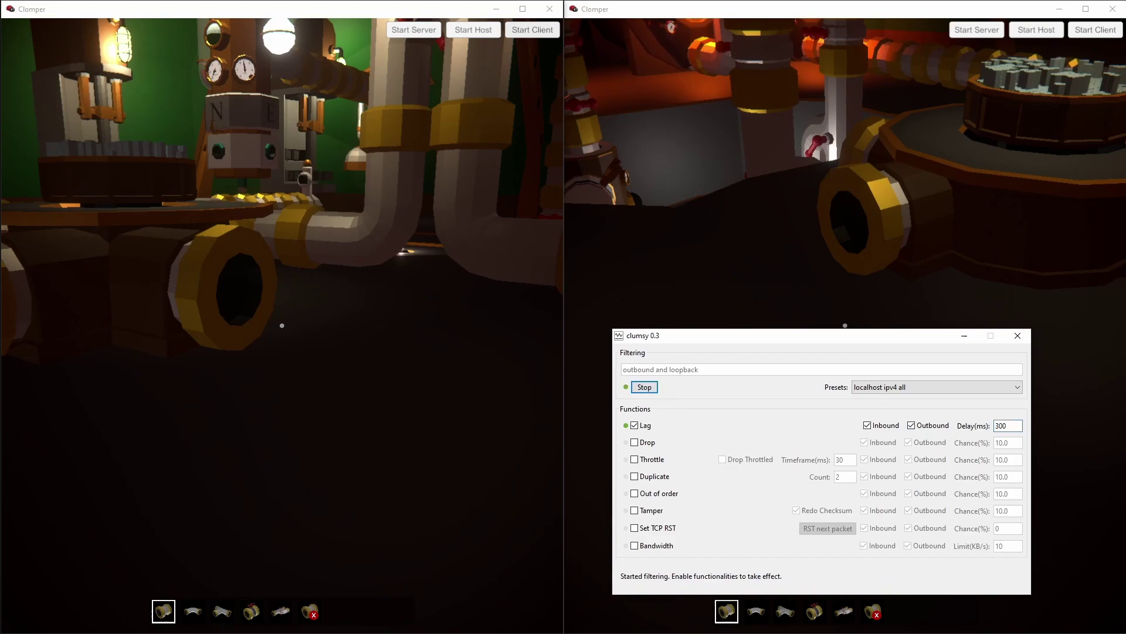
key("alt+Tab")
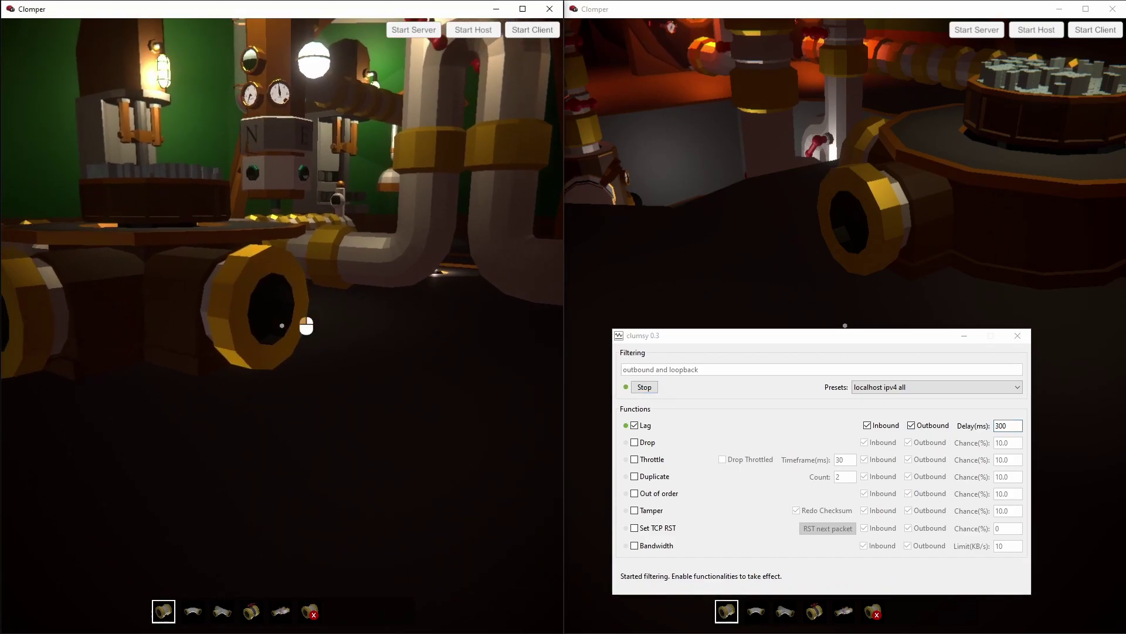
Test pipe editing under lag by attaching a straight pipe to the open port and removing it with the delete tool
left_click(282, 326)
key("e")
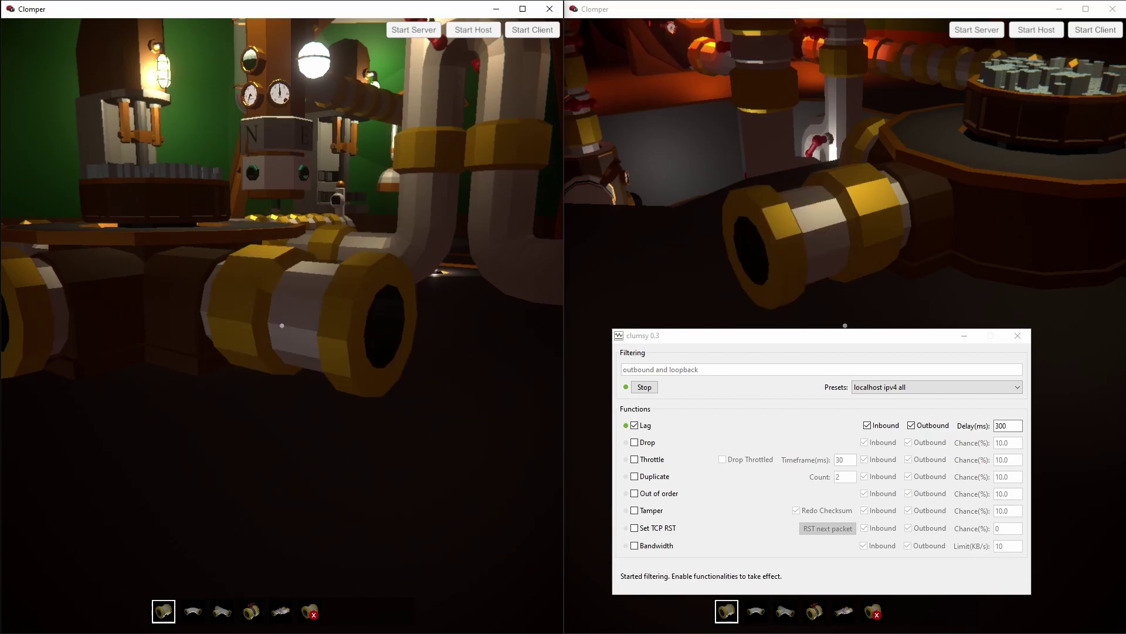
scroll(282, 325, "down", 5)
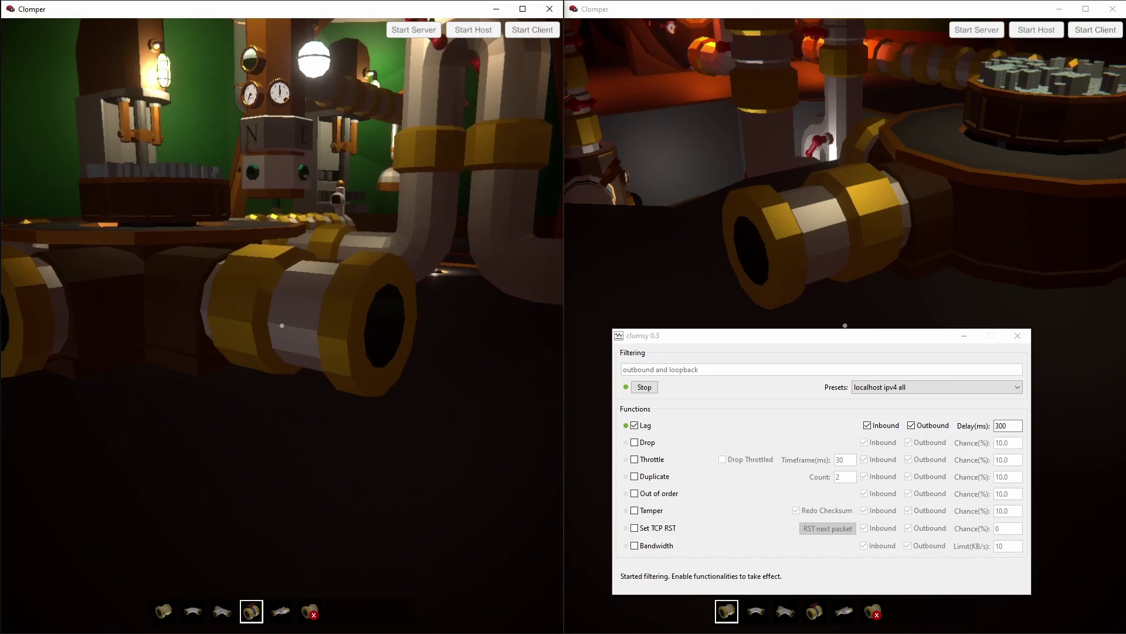
left_click(282, 326)
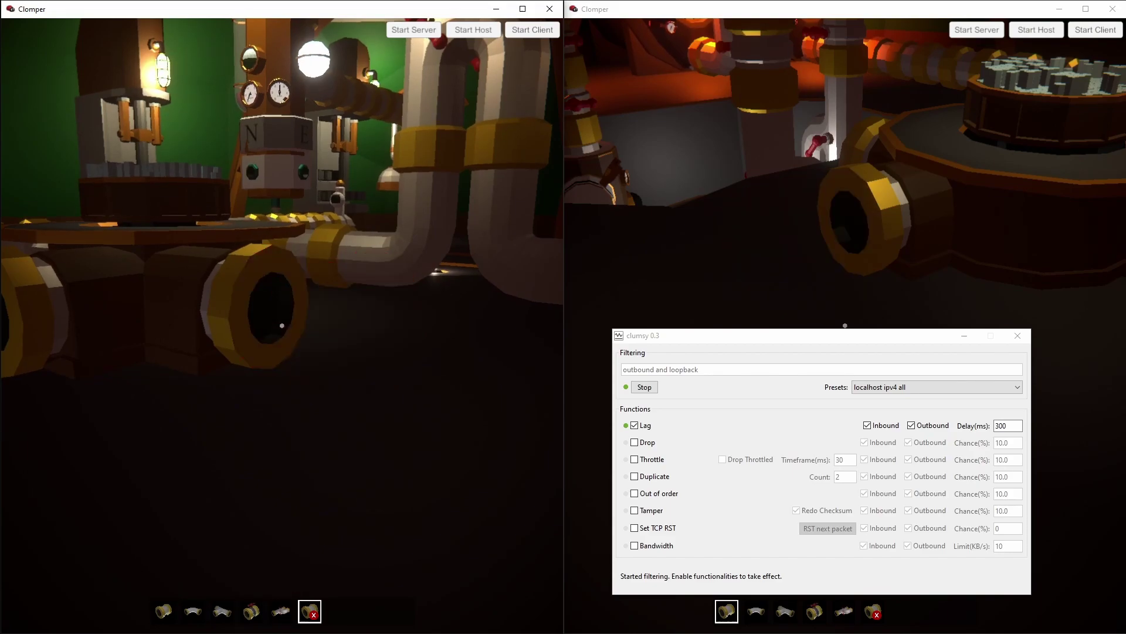
scroll(282, 325, "up", 5)
key("e")
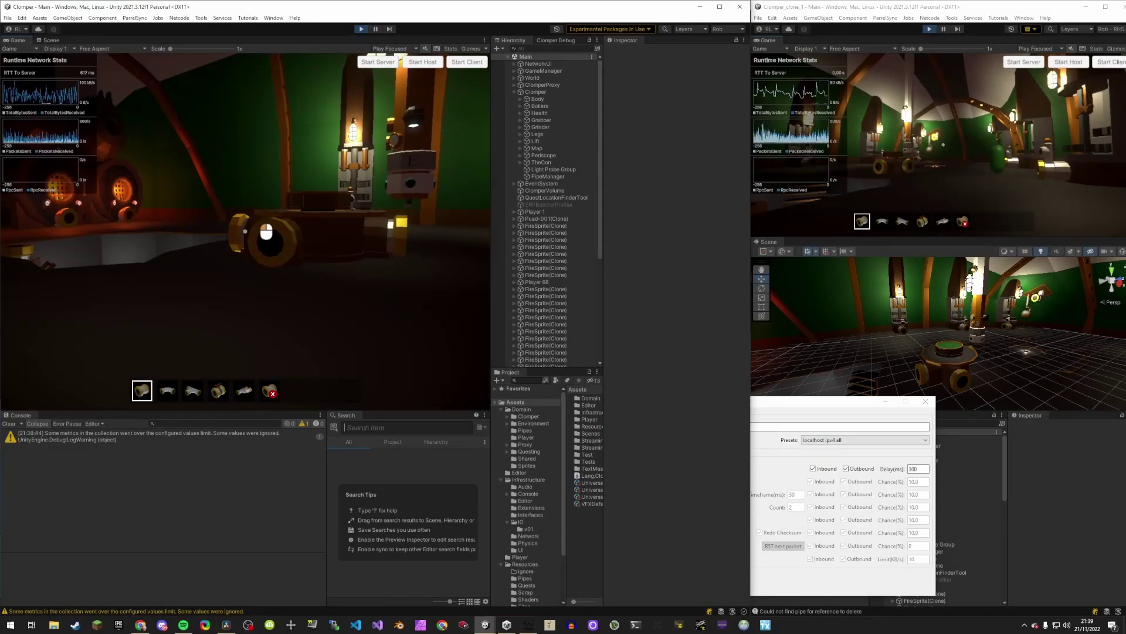
Build a line of straight pipes outward from the open port in the main Unity editor's game view
left_click(245, 231)
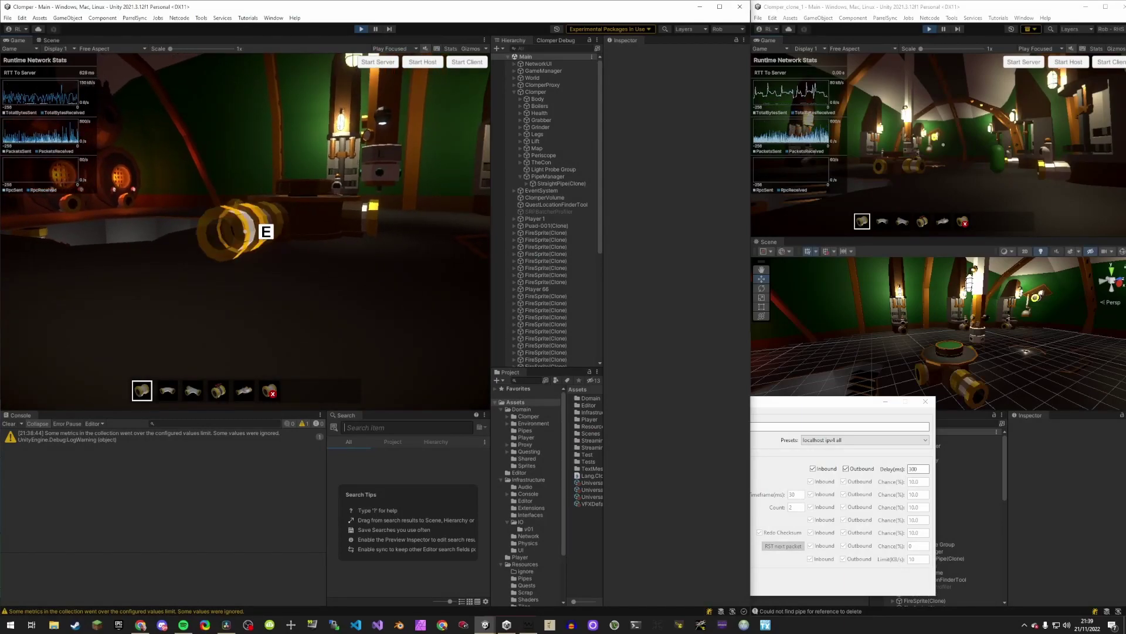
left_click(245, 231)
left_click(245, 231)
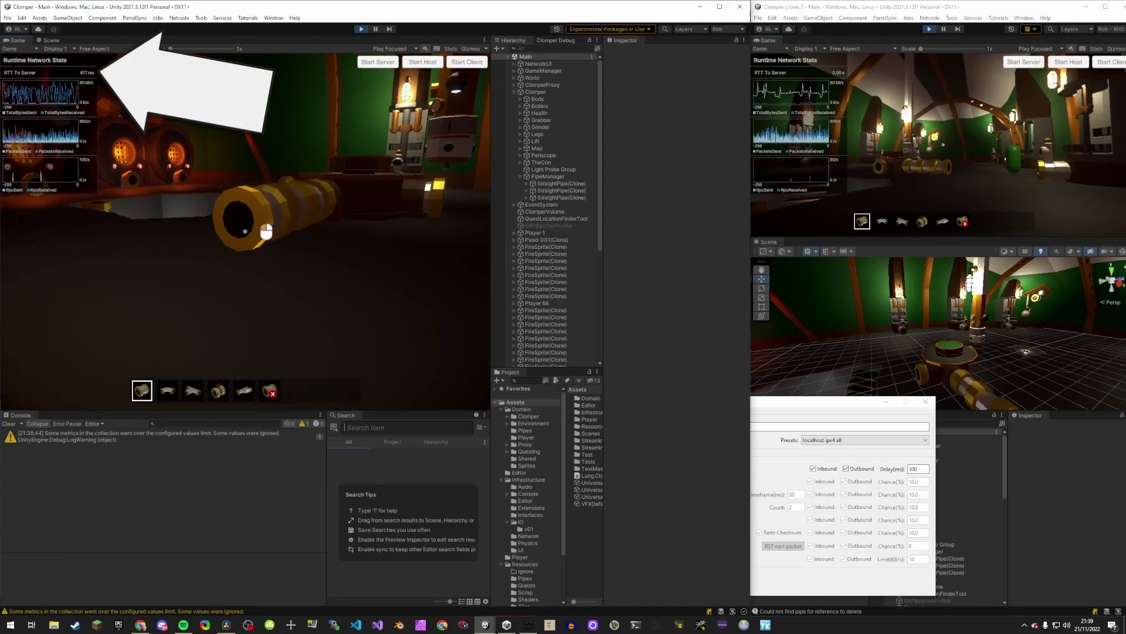
left_click(245, 231)
key("e")
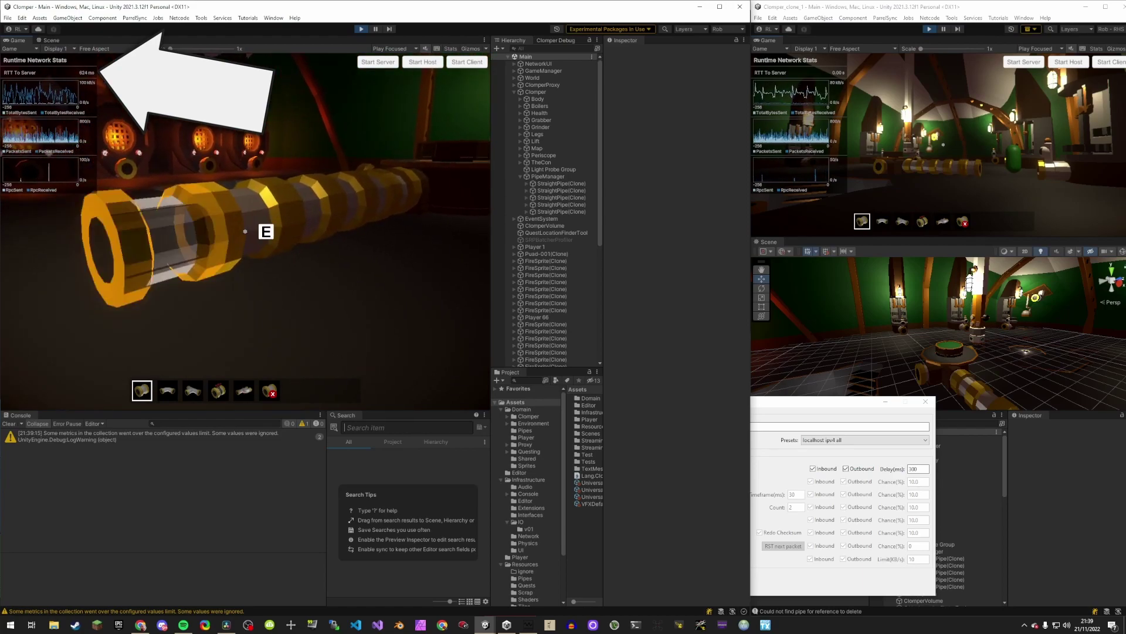
key("e")
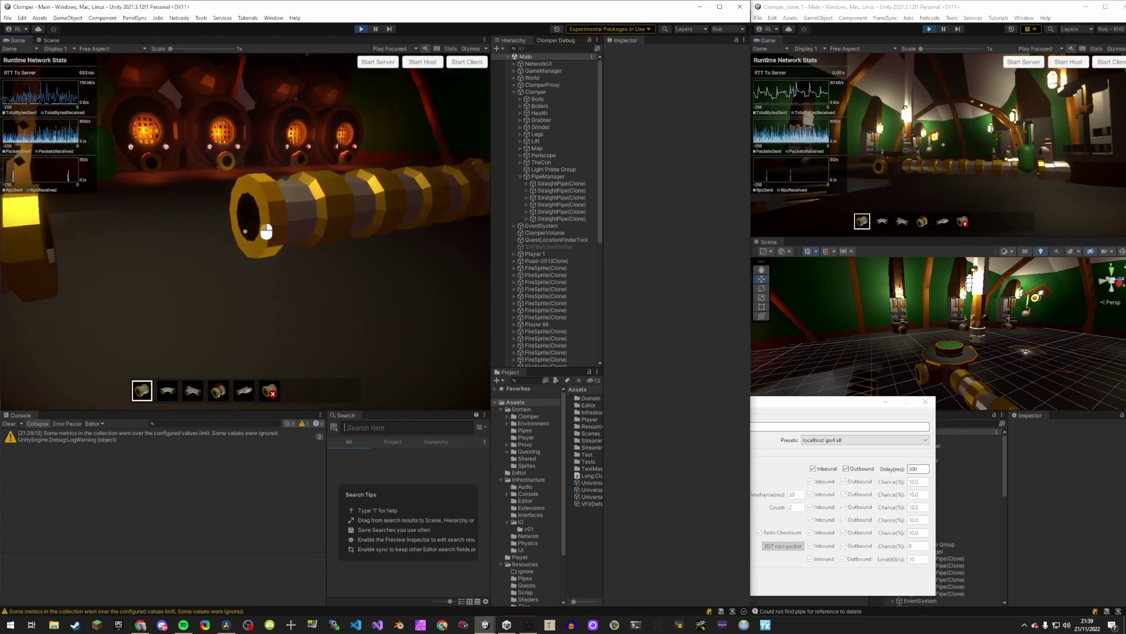
key("e")
Remove the second-to-last straight pipe at the free end of the line with the delete tool
key("3")
scroll(245, 231, "down", 3)
left_click(245, 231)
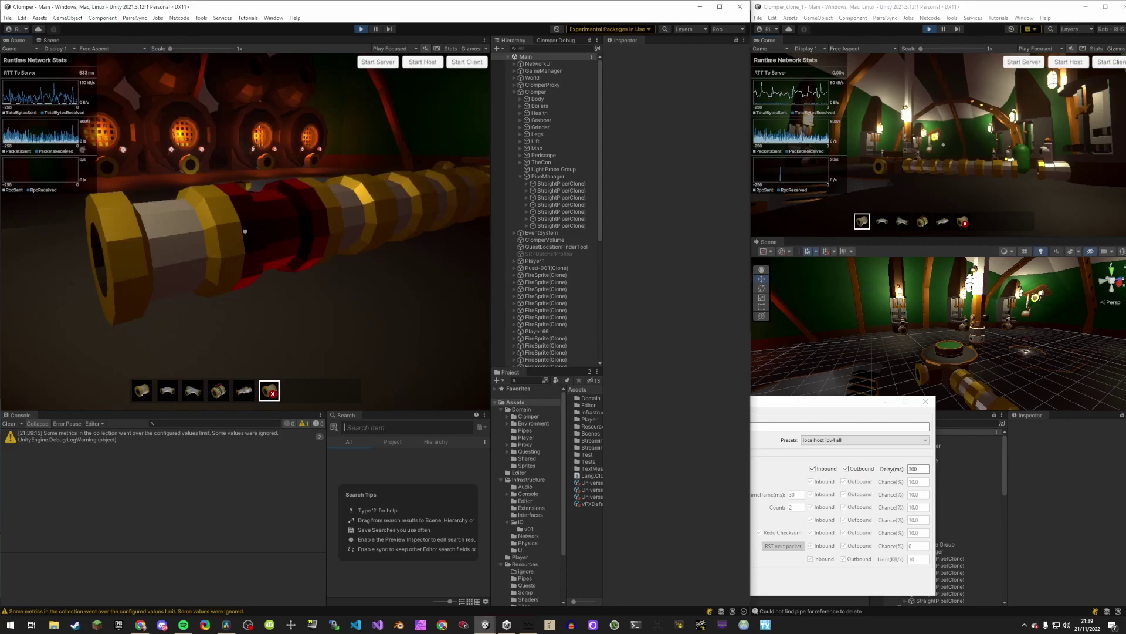
Repeatedly apply the delete tool to the second-to-last straight pipe at the line's free end to test deletion under lag
left_click(245, 231)
left_click(245, 231)
left_click(245, 231)
left_click(246, 231)
left_click(245, 231)
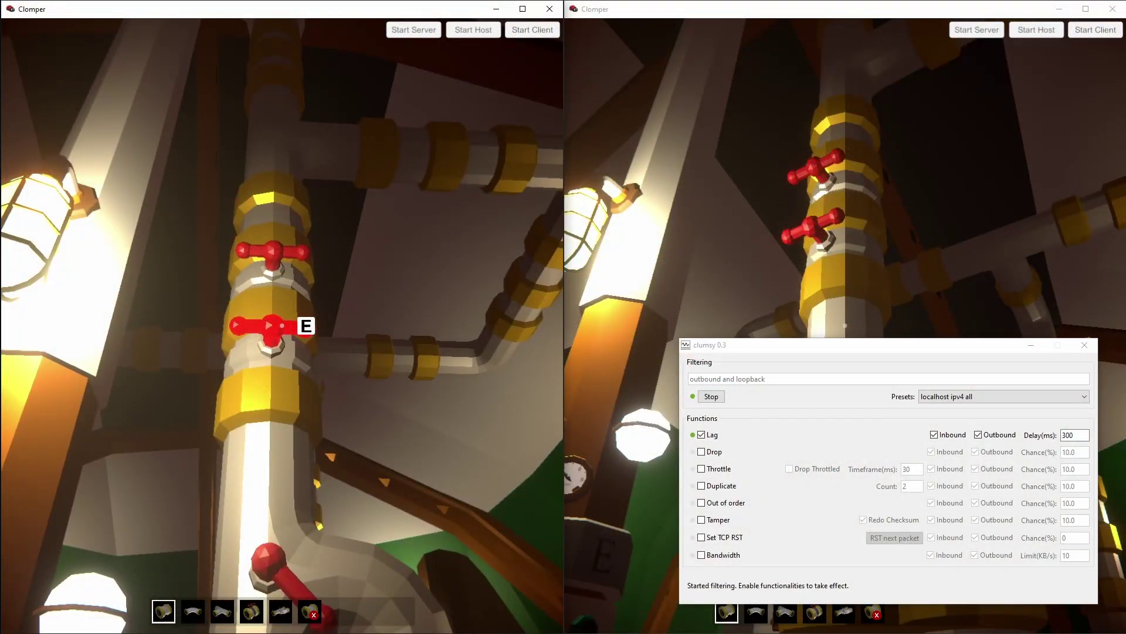
Turn the lower of the two upper red switch handles on the vertical pipe one way and back under 300 ms lag
key("e")
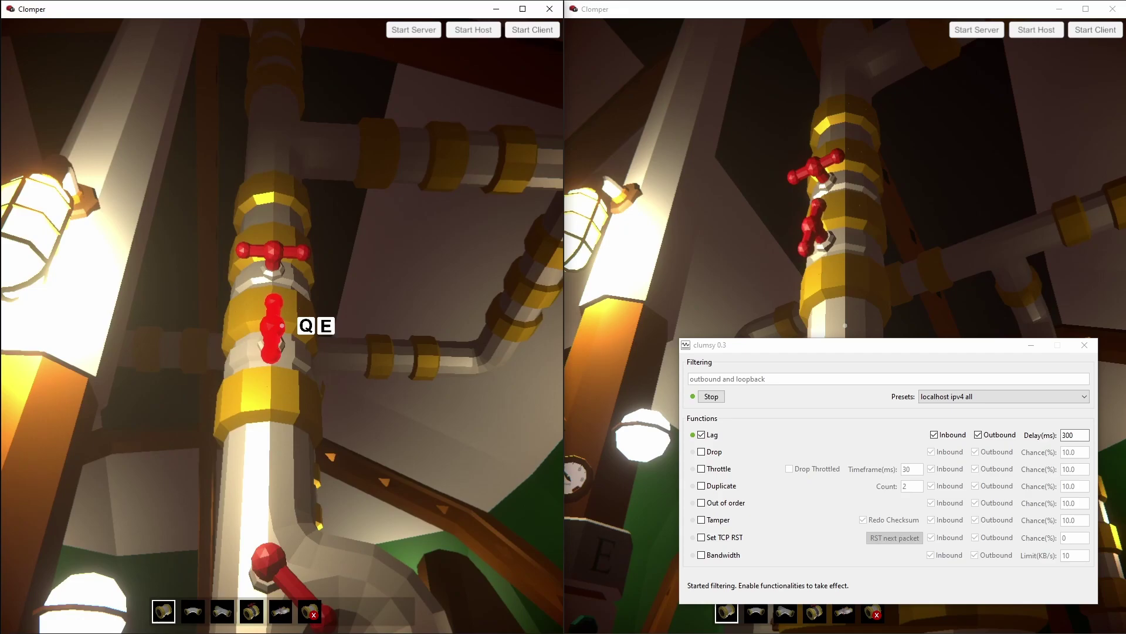
key("q")
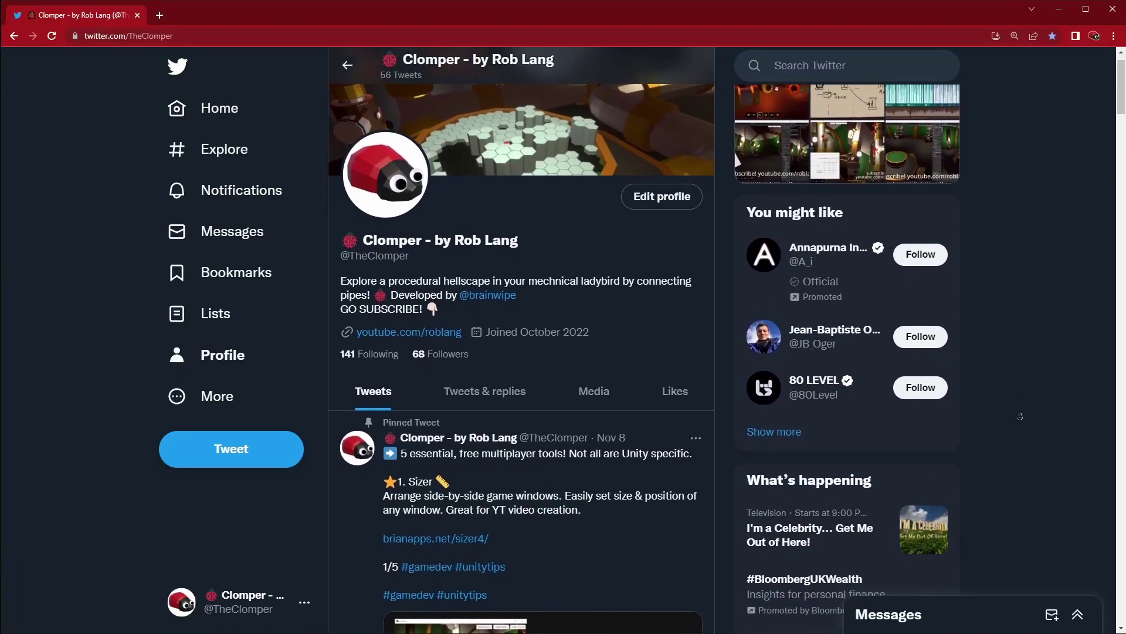
Look through the Clomper Twitter profile, including the pinned multiplayer tools tweet and the recent posts
scroll(1020, 416, "down", 2)
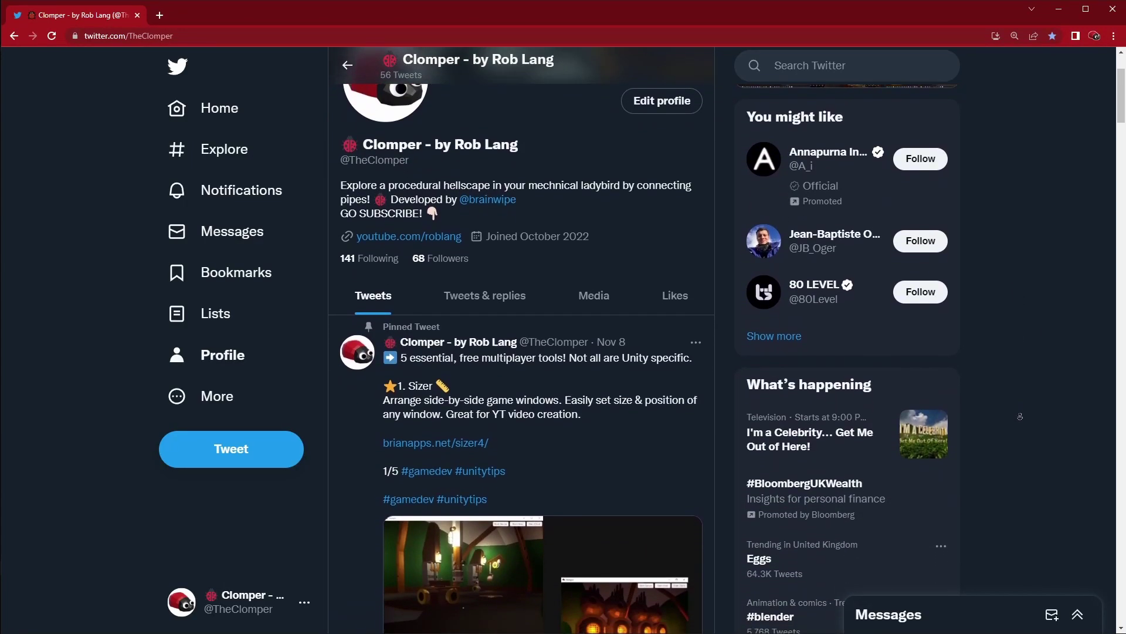
scroll(1020, 416, "down", 2)
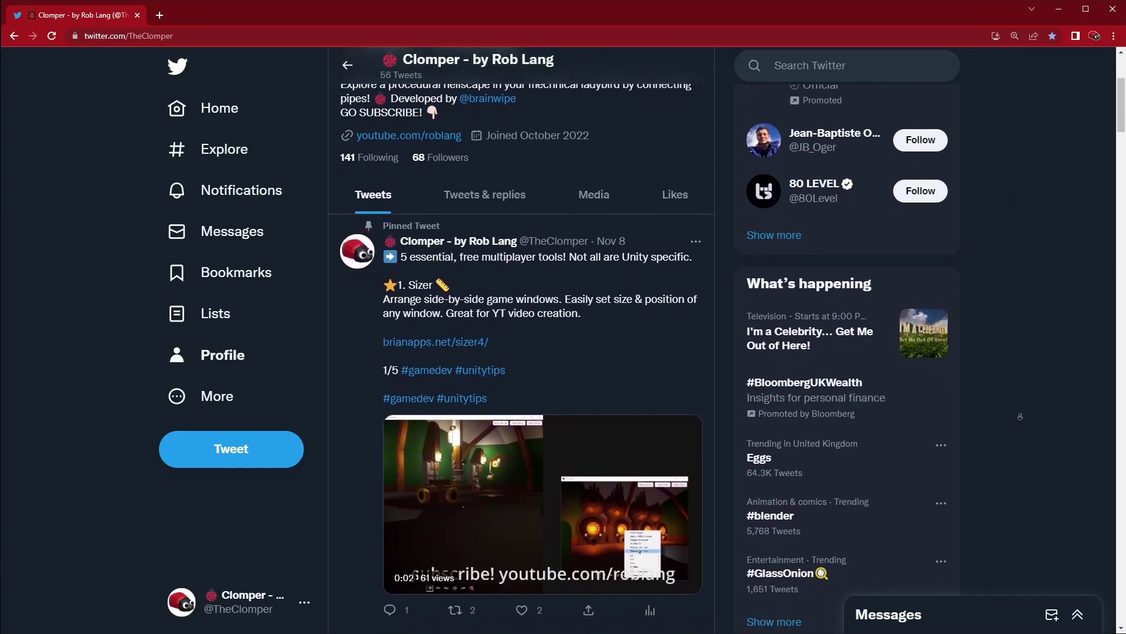
scroll(1020, 416, "down", 2)
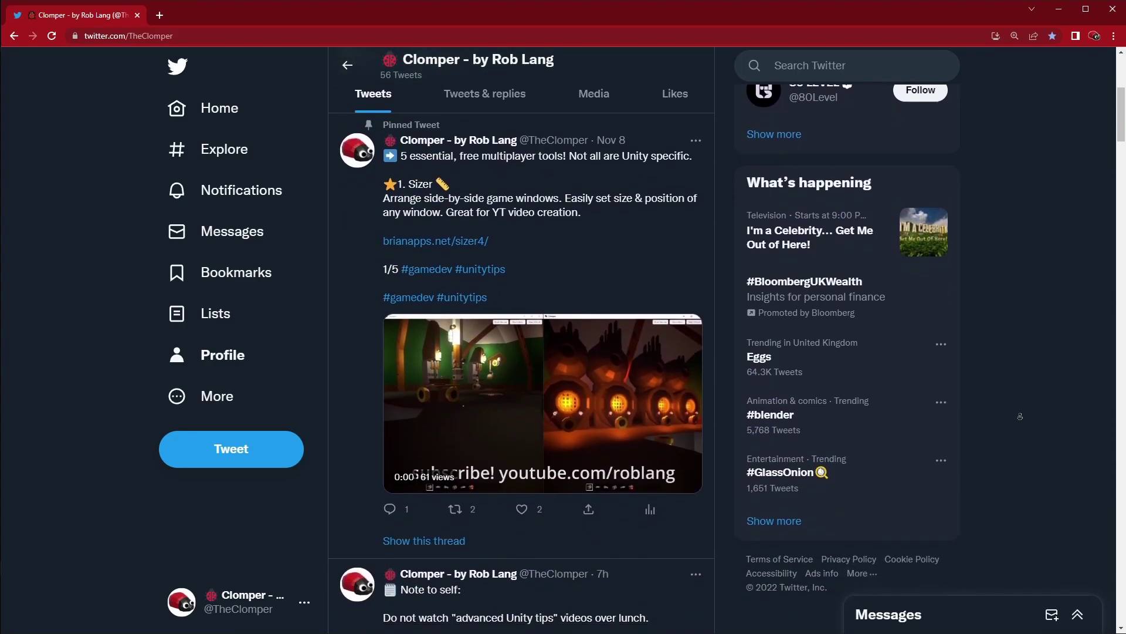
scroll(1020, 416, "down", 2)
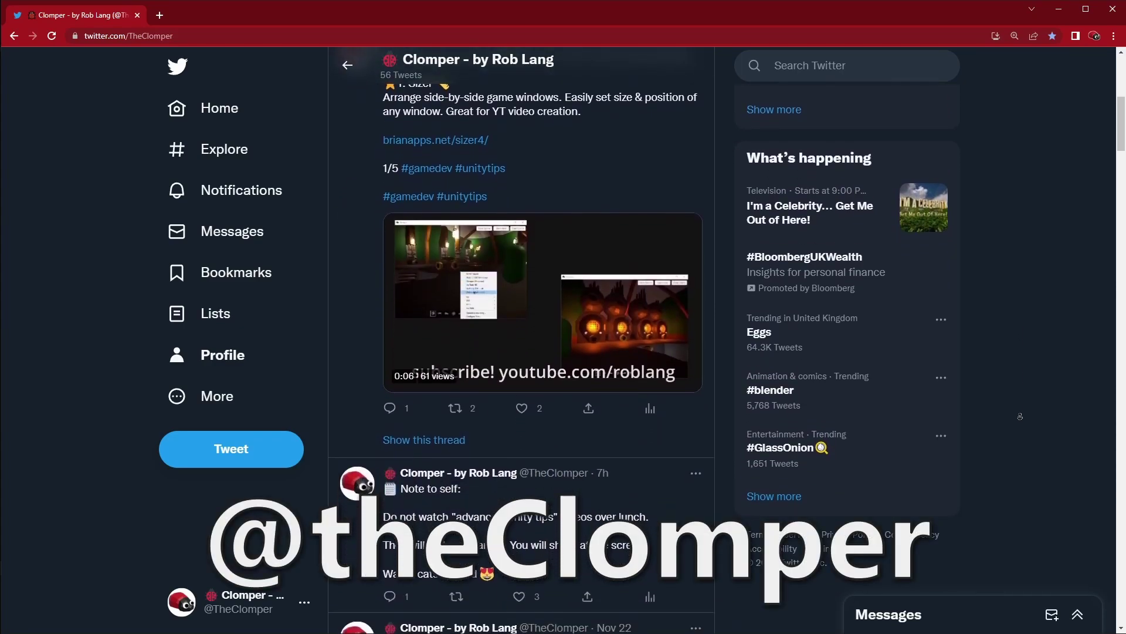
scroll(1020, 416, "down", 2)
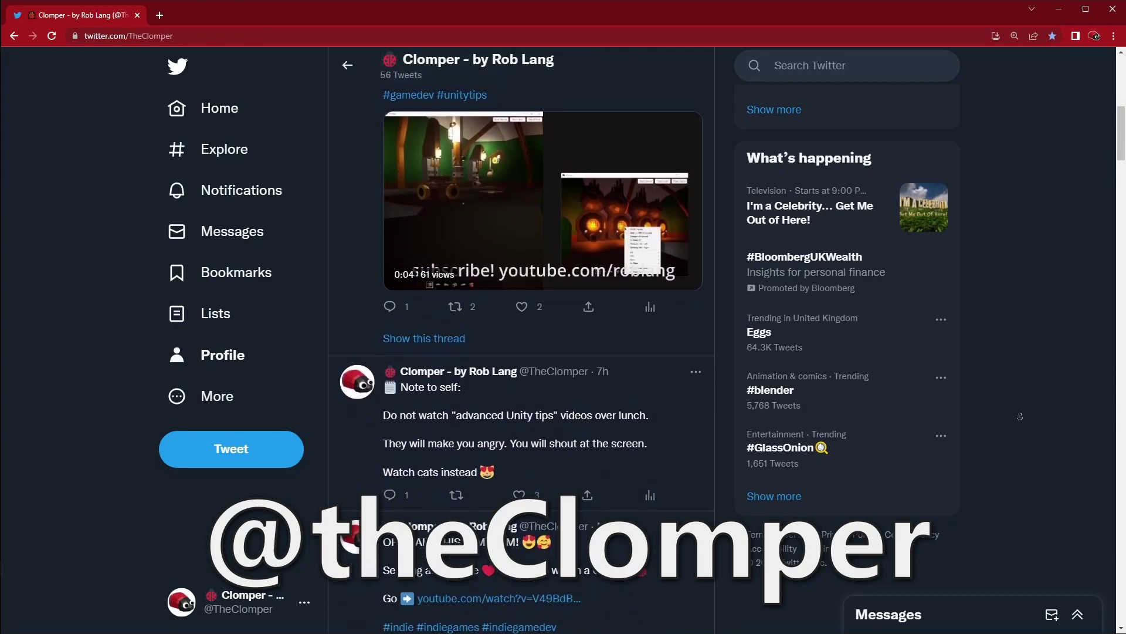
scroll(1020, 416, "down", 2)
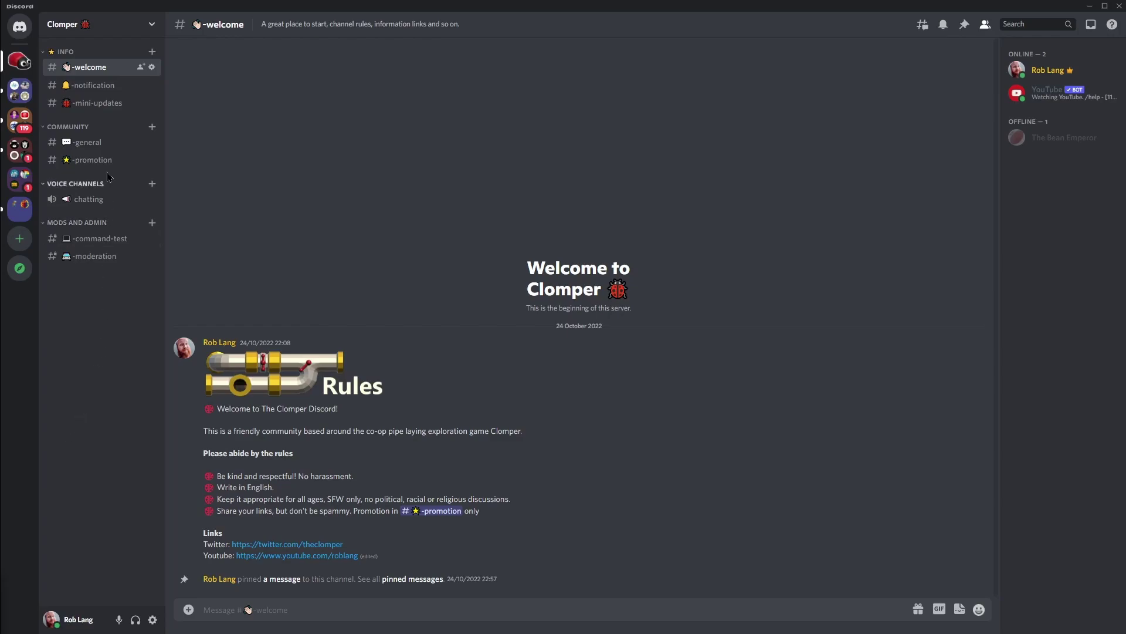
Open the mini-updates channel of the Clomper Discord server and view the weather dials sketch
left_click(111, 105)
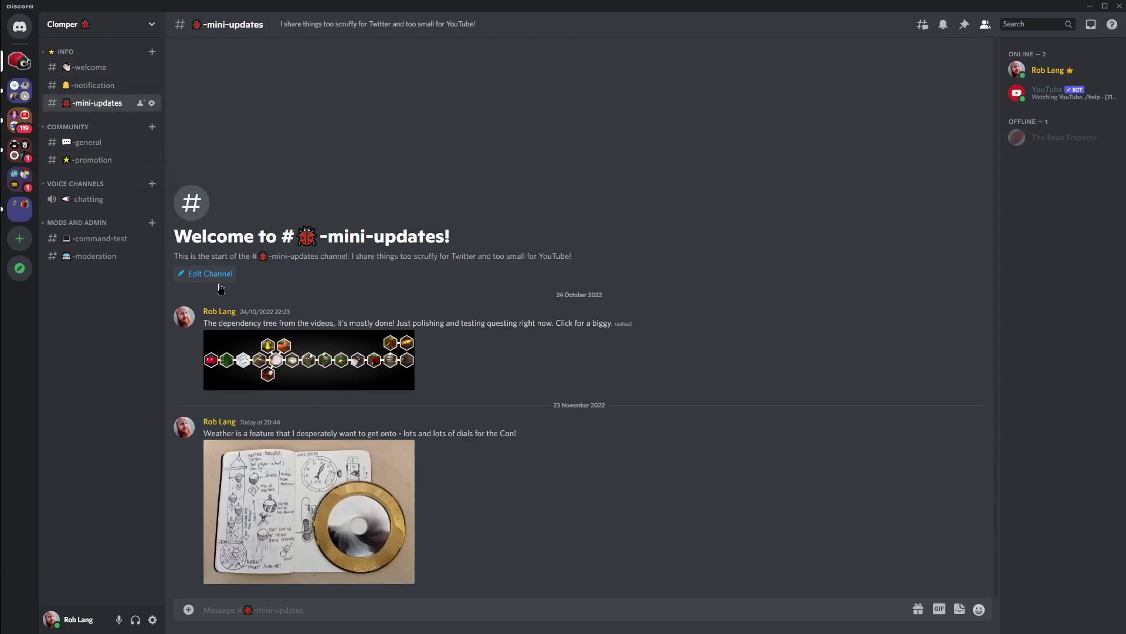
left_click(341, 533)
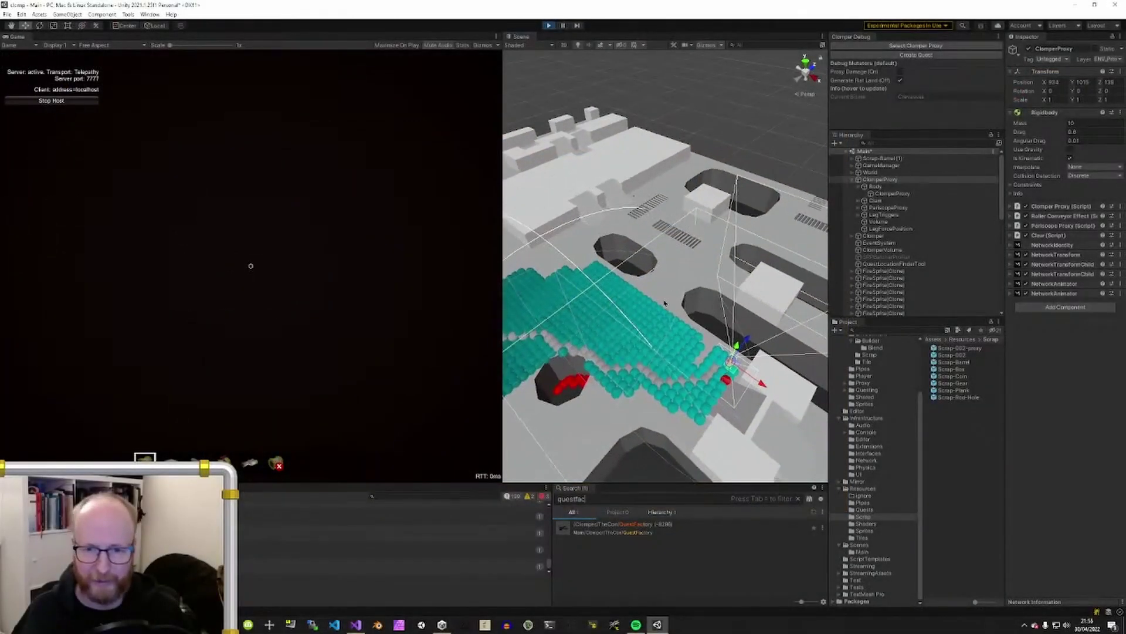
Widen the Unity Scene view over the Game view to inspect the teal hexagon path across the level
middle_click_drag(699, 275, 733, 296)
scroll(627, 281, "down", 3)
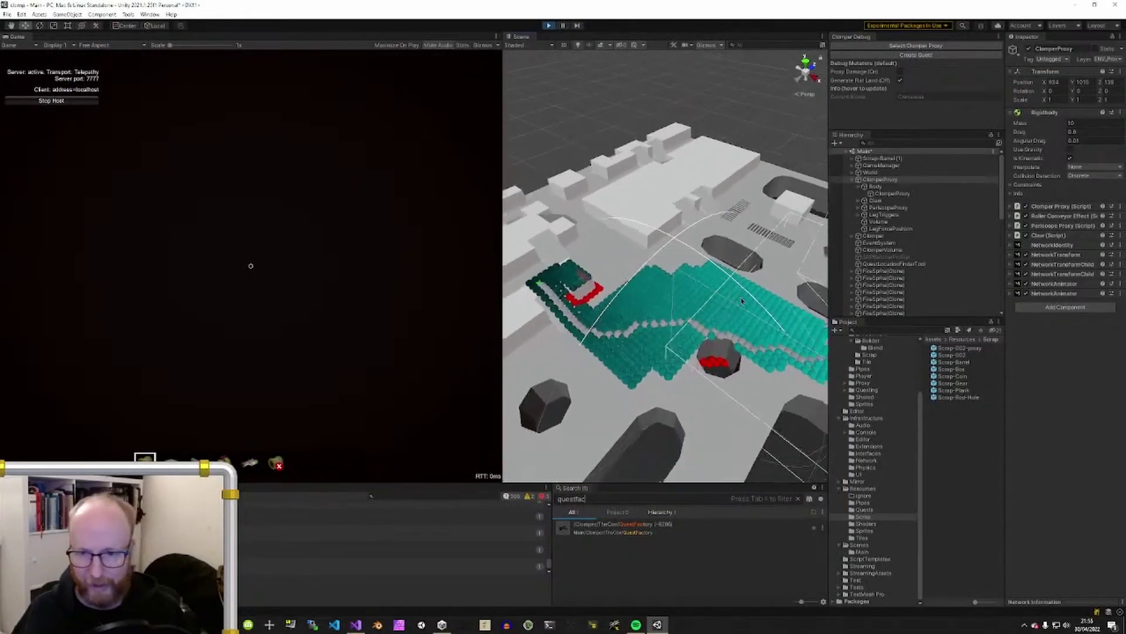
left_click_drag(502, 294, 45, 294)
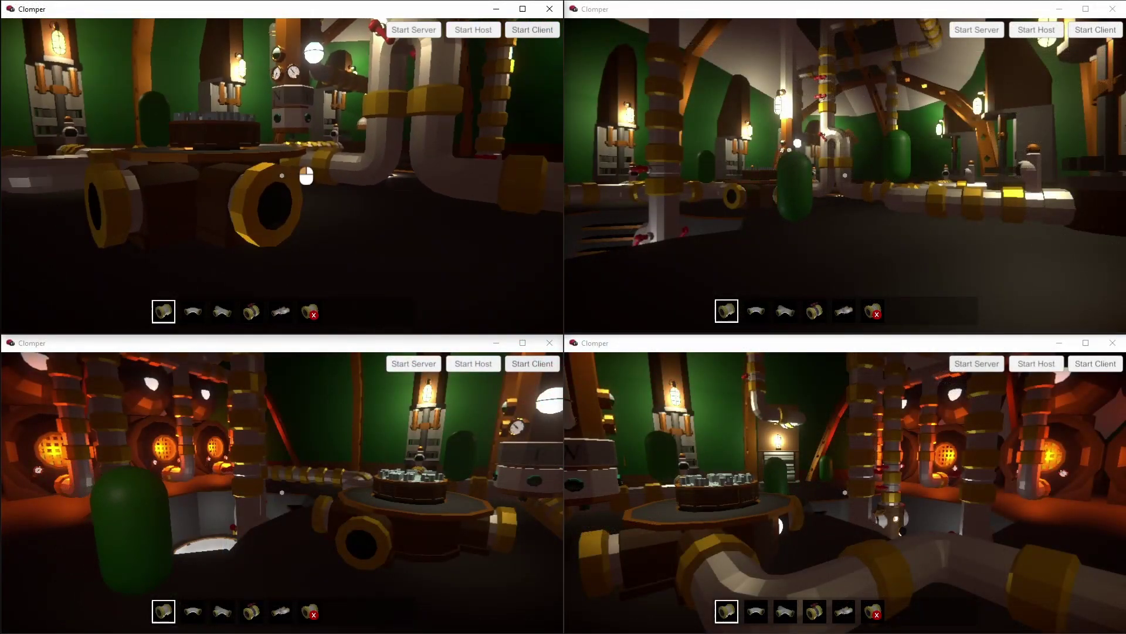
Move the first of the four players to the vertical pipe and turn its upper red switch handles
key("w")
key("space")
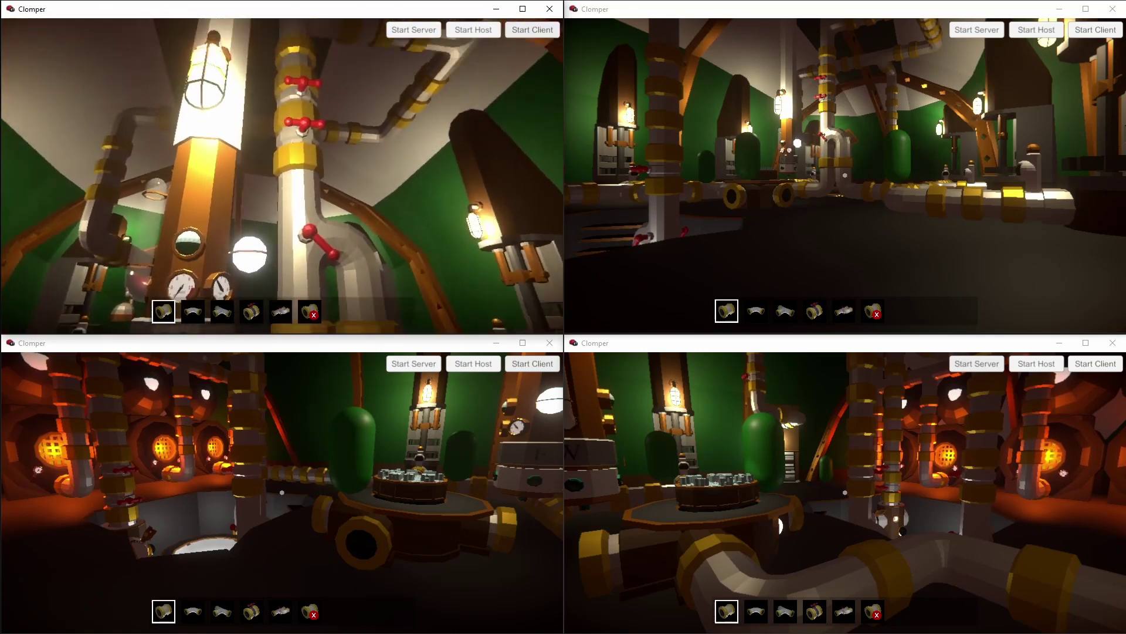
key("e")
key("e")
key("e")
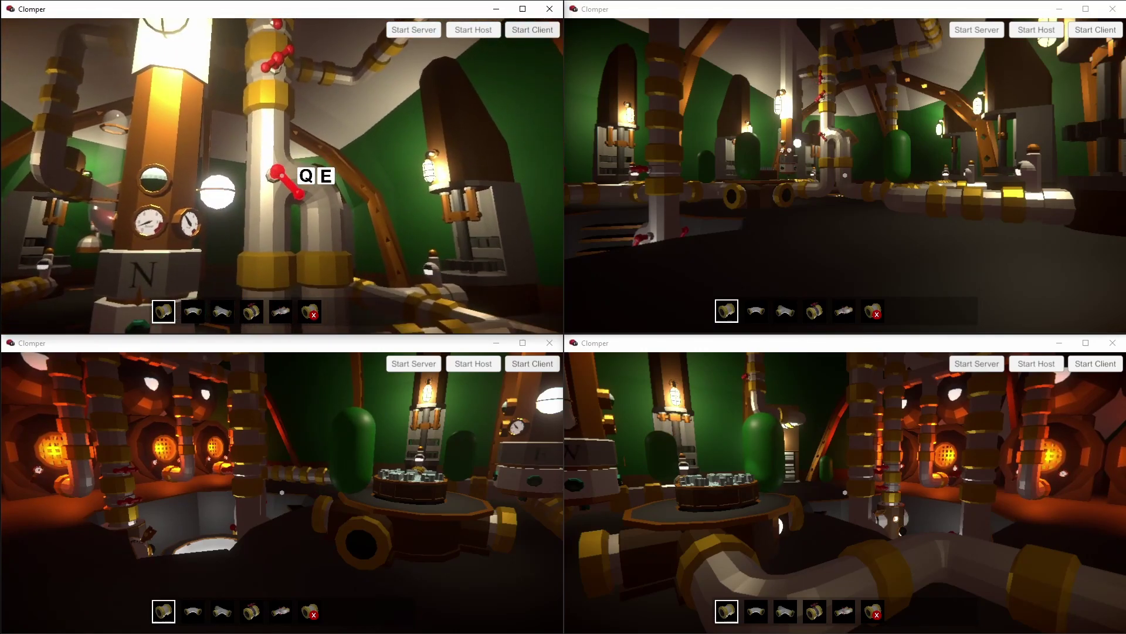